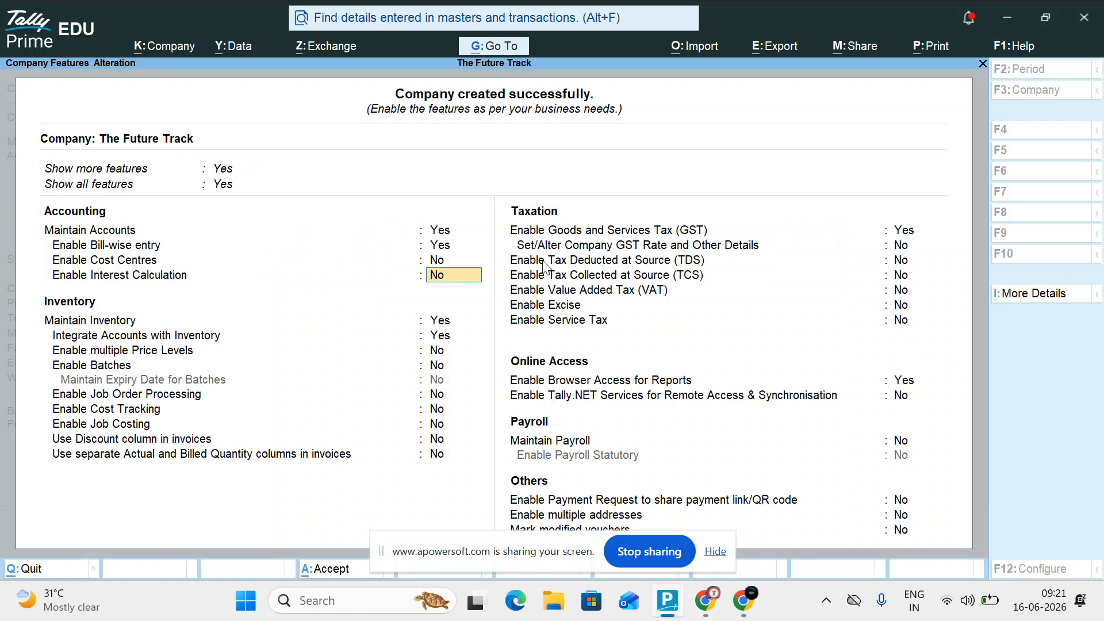
Accept the new company's initial features, reopen them, enable Interest Calculation and save.
key(ctrl+a)
key(F11)
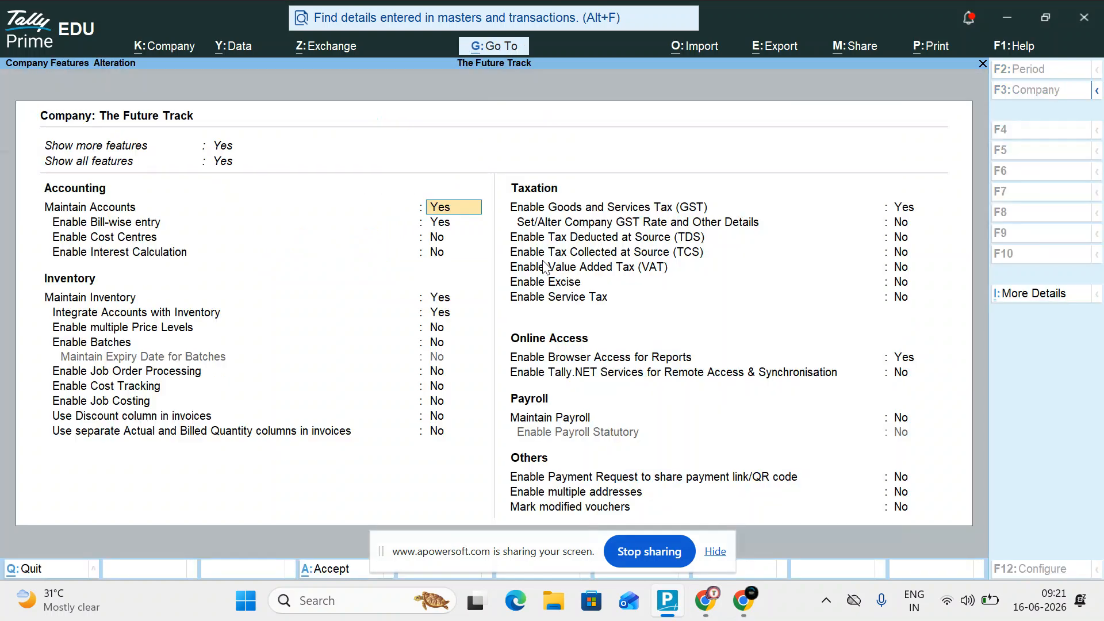
key(Return)
key(Return)
key(Return)
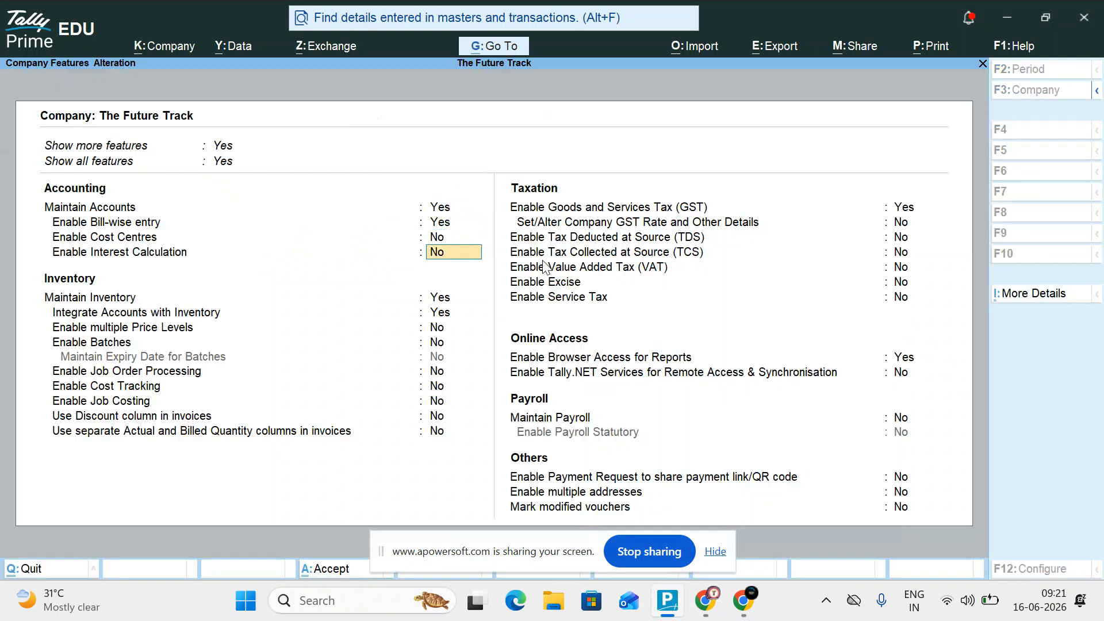
key(y)
key(ctrl+a)
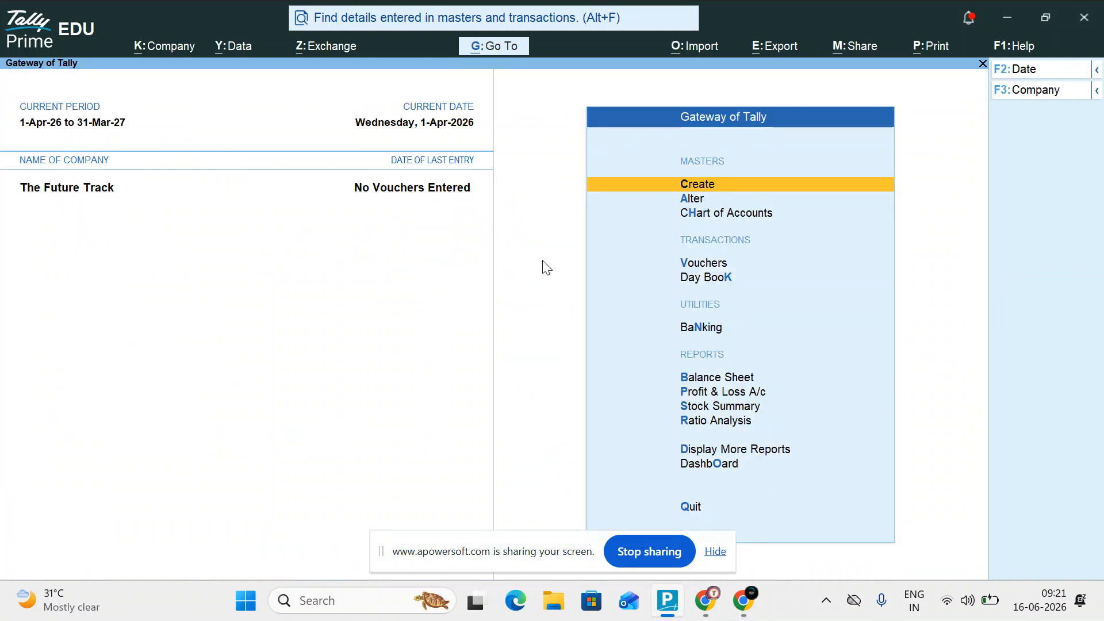
Create a ledger named Interst under the Indirect Expenses group.
key(Return)
key(Return)
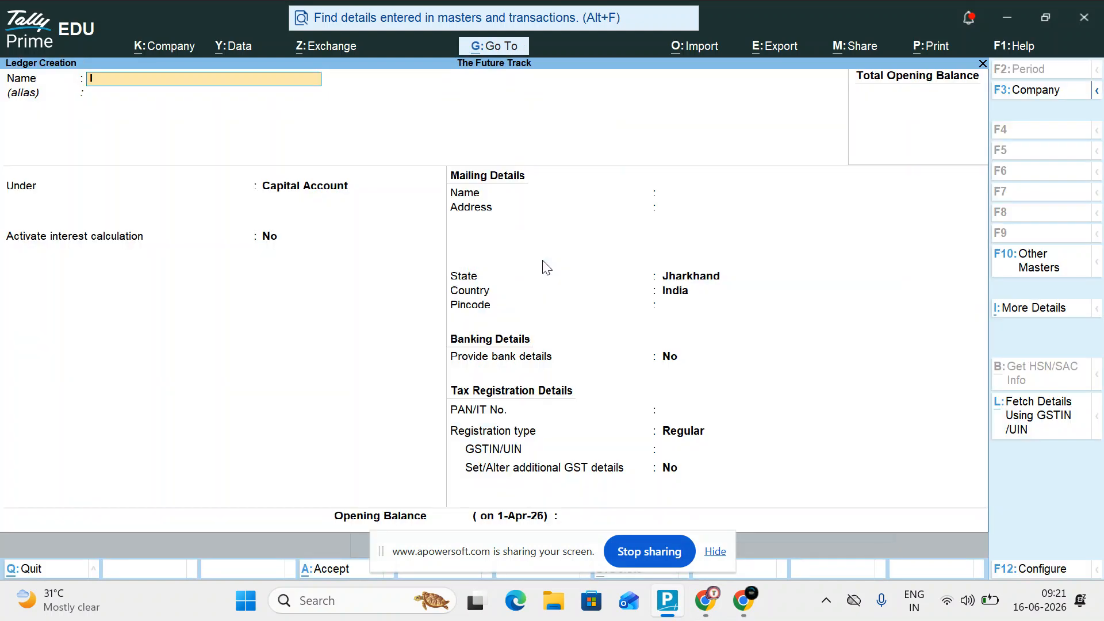
text(Interst)
key(Return)
key(BackSpace)
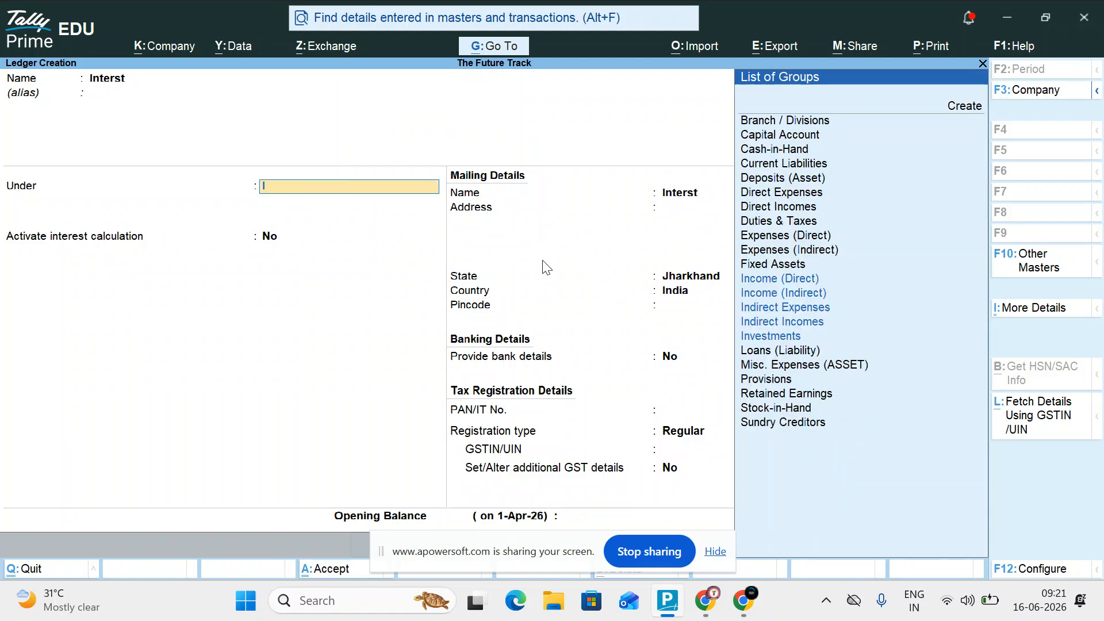
key(Down)
key(Down)
key(Down)
key(Return)
key(ctrl+a)
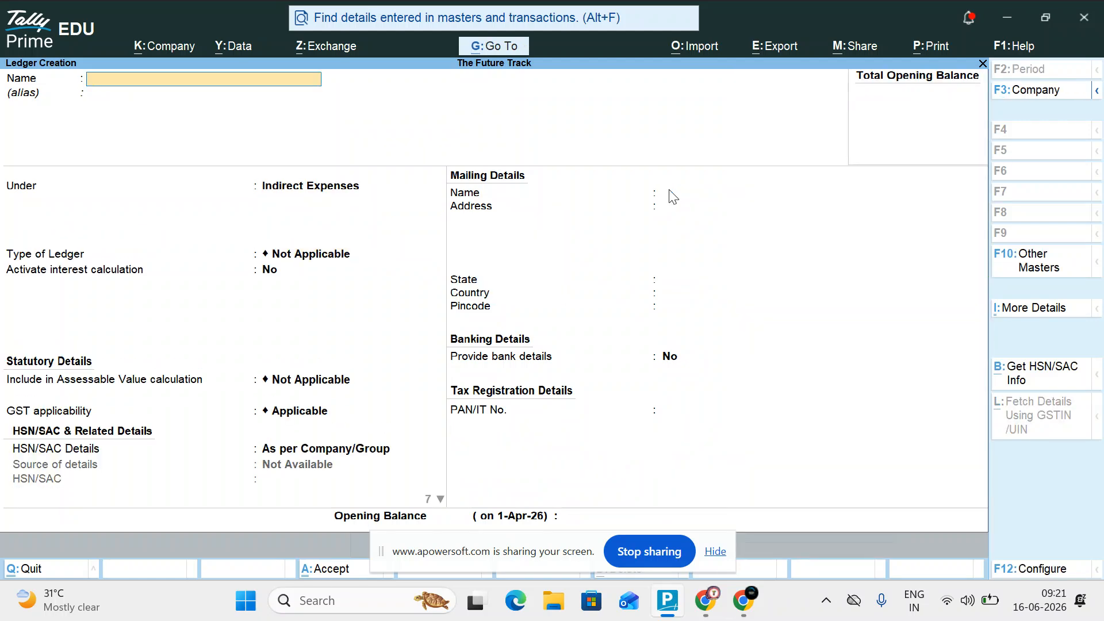
Start a new ledger named Bank under the Bank Accounts group.
text(Bank)
key(Return)
text(B)
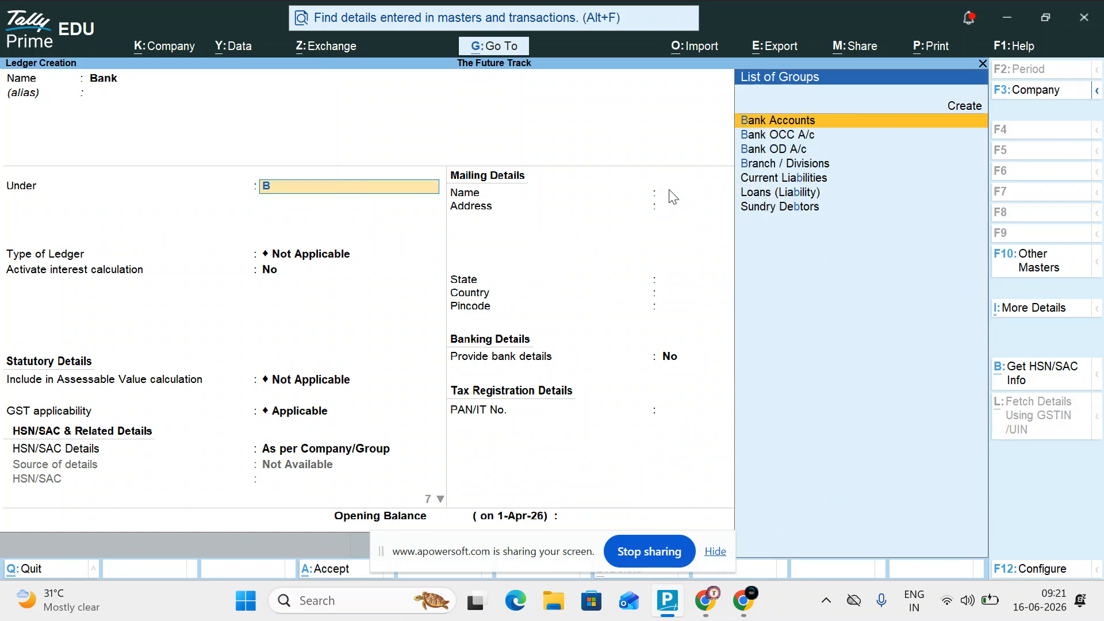
key(Return)
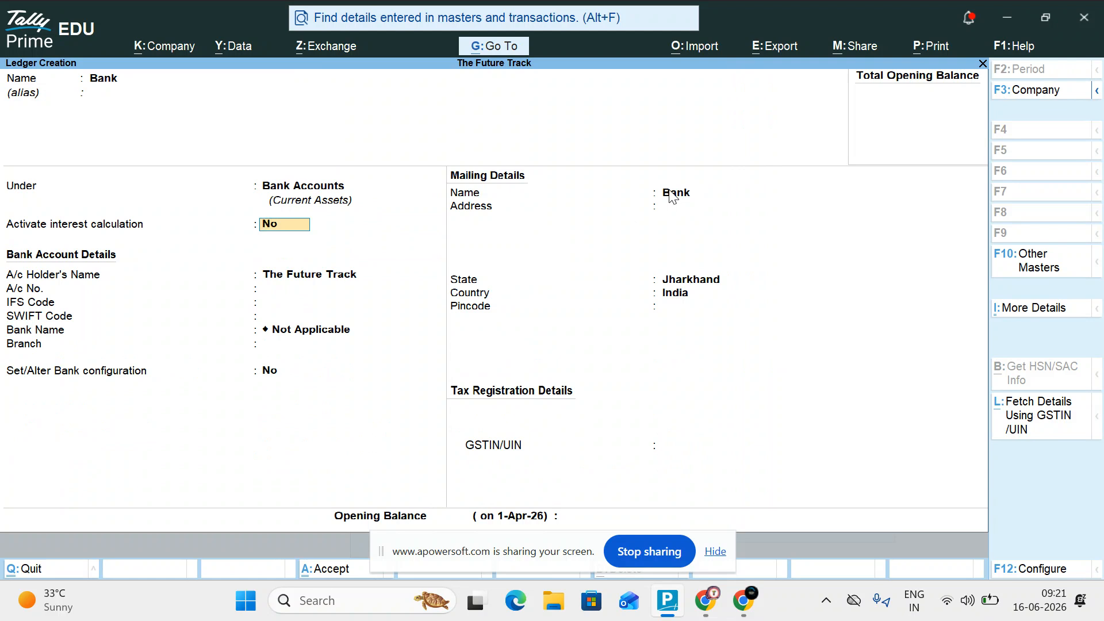
Activate interest calculation for the Bank ledger by voucher date, at 5% per 365-Day Year on All Balances.
text(y)
key(Return)
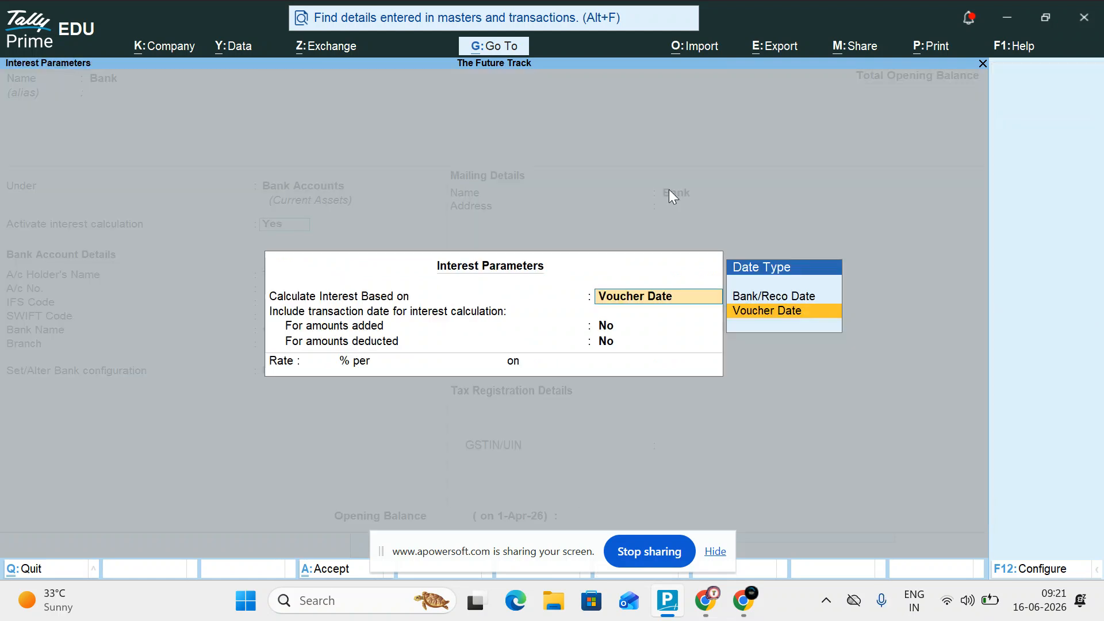
key(Return)
key(Return)
key(Return)
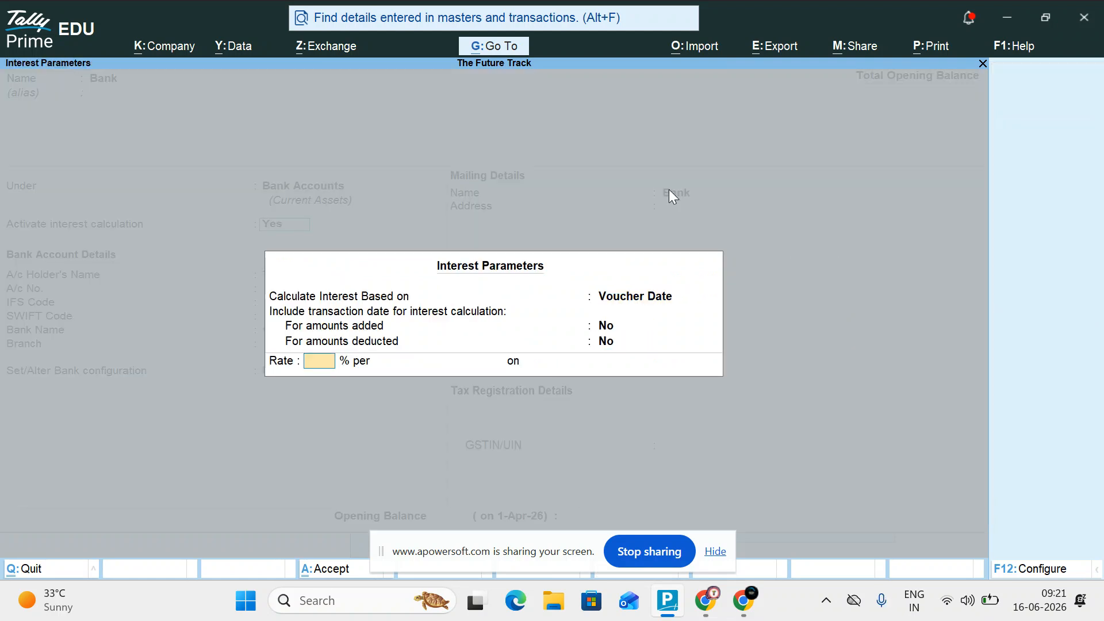
text(5)
key(Return)
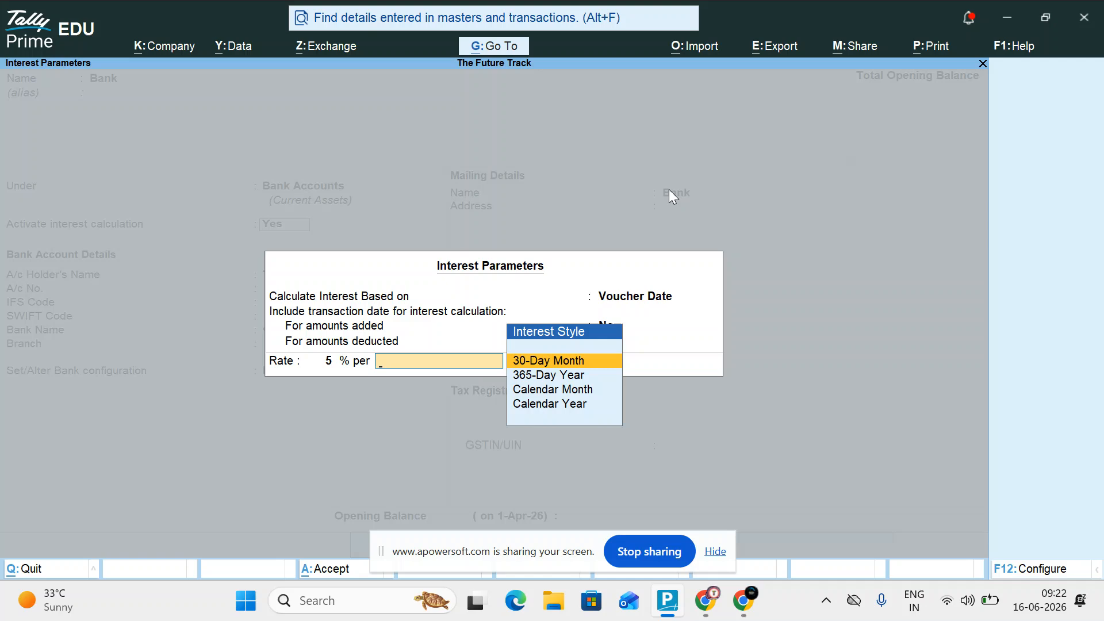
key(Down)
key(Return)
key(Return)
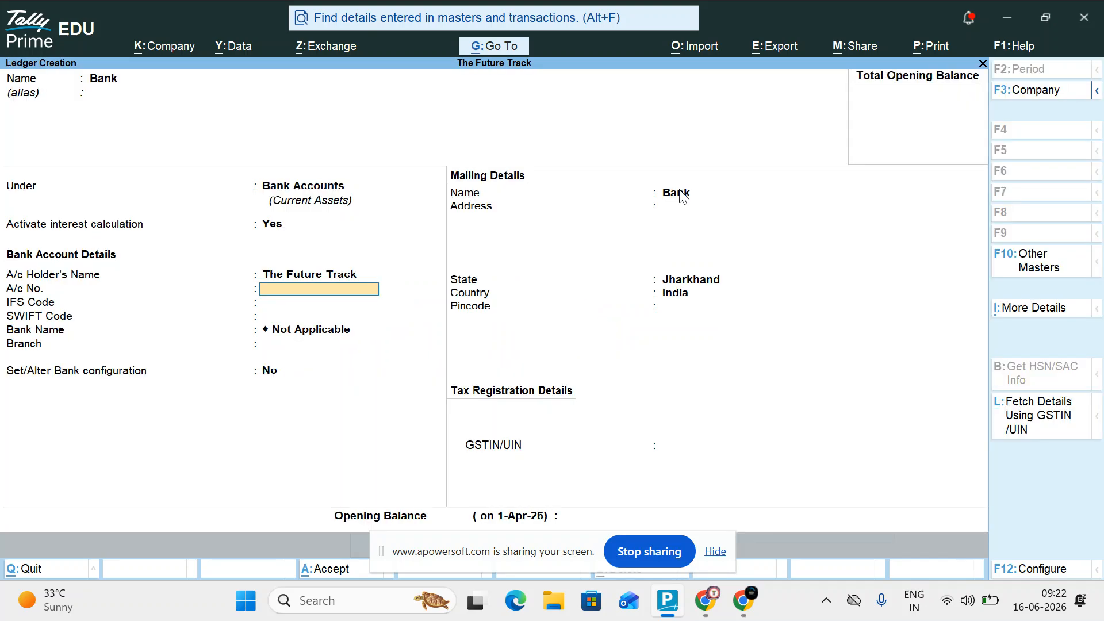
Set the Bank ledger's interest rate to 8.9% and save the ledger.
key(BackSpace)
key(BackSpace)
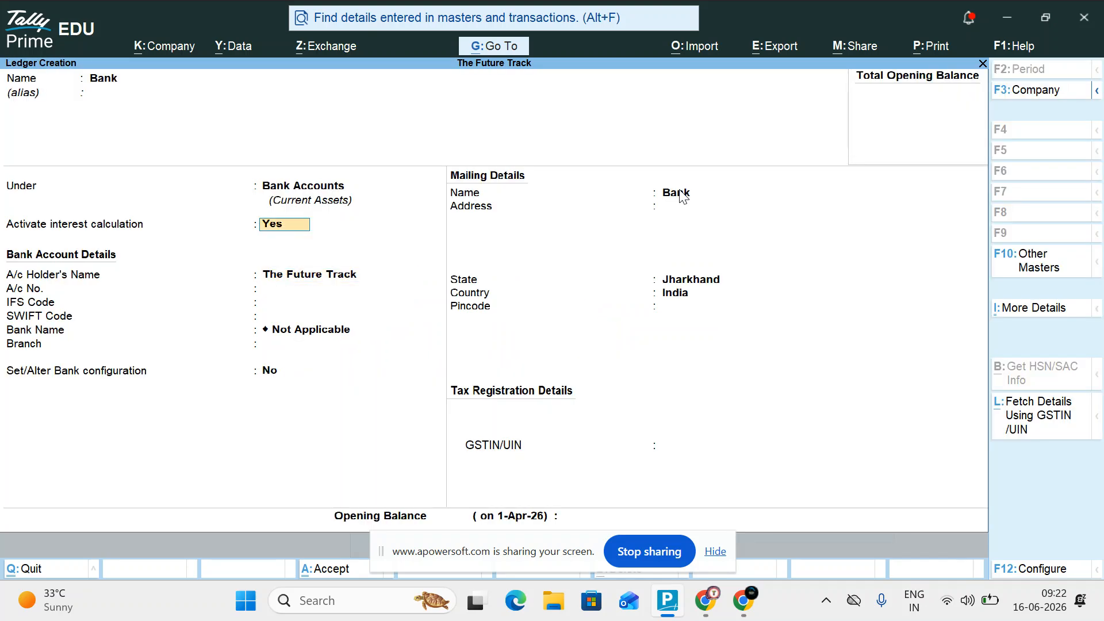
key(Return)
key(Return)
key(Return)
key(Return)
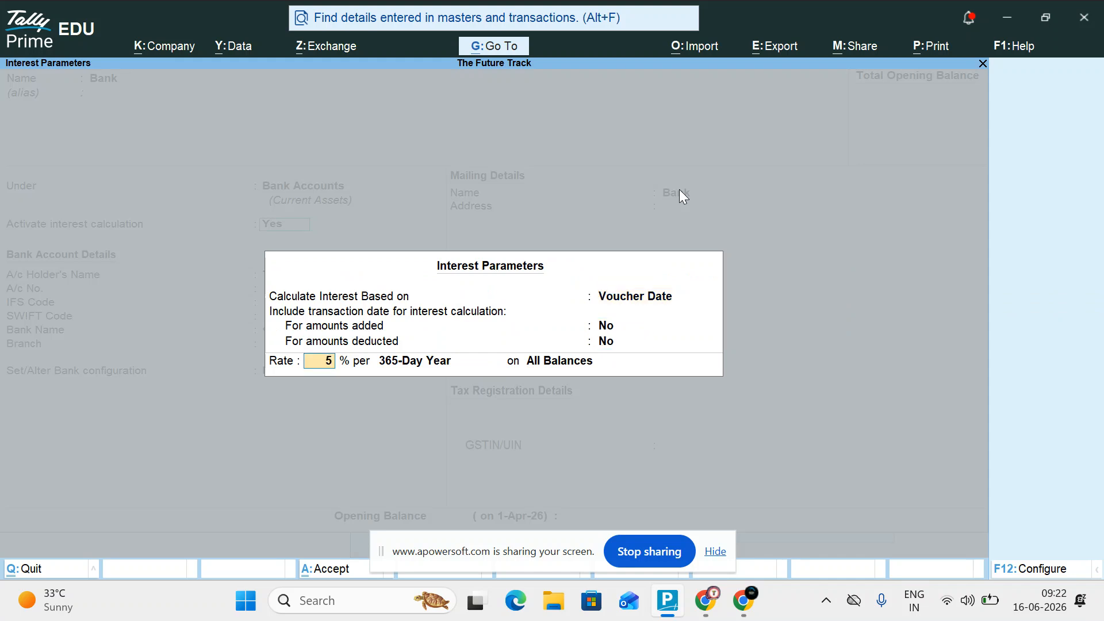
text(8.9)
key(Return)
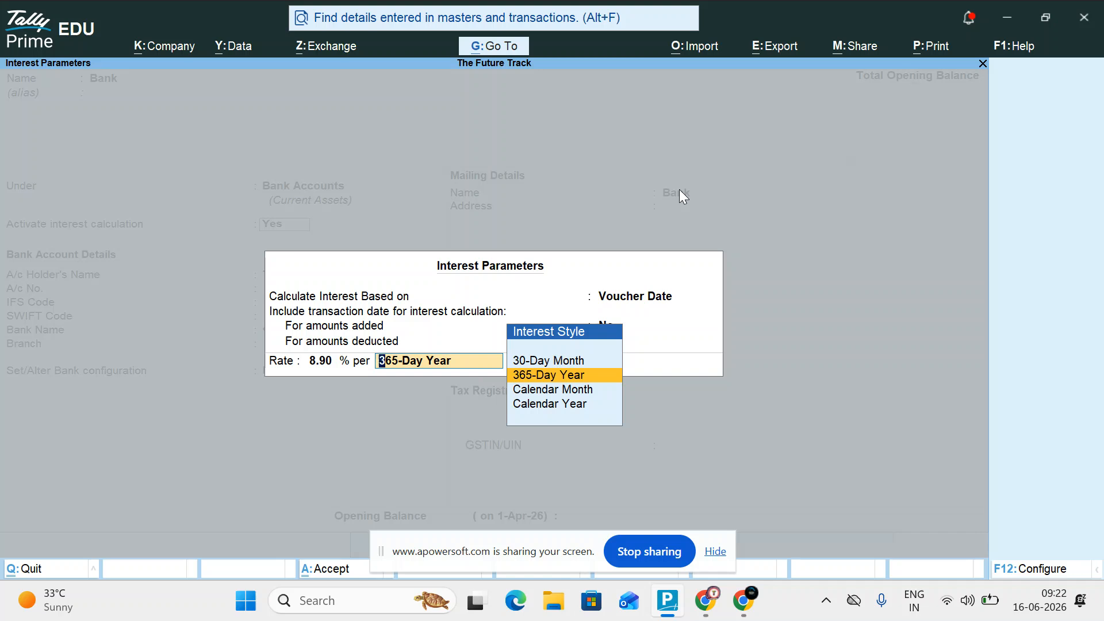
key(Return)
key(Return)
key(Return)
key(Return)
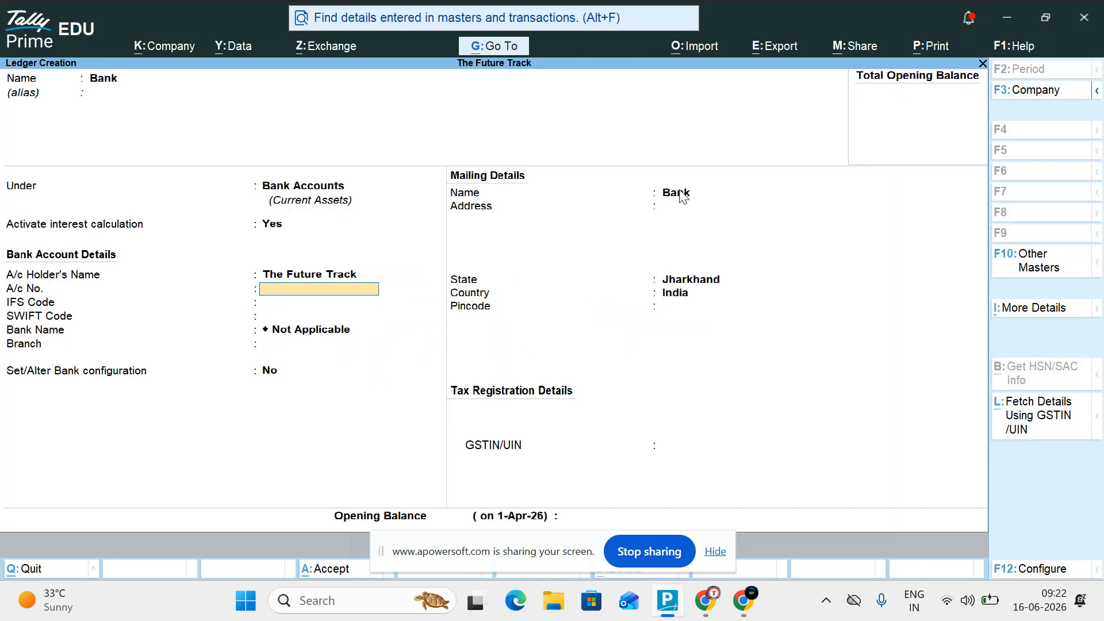
key(Return)
key(Return)
key(Return)
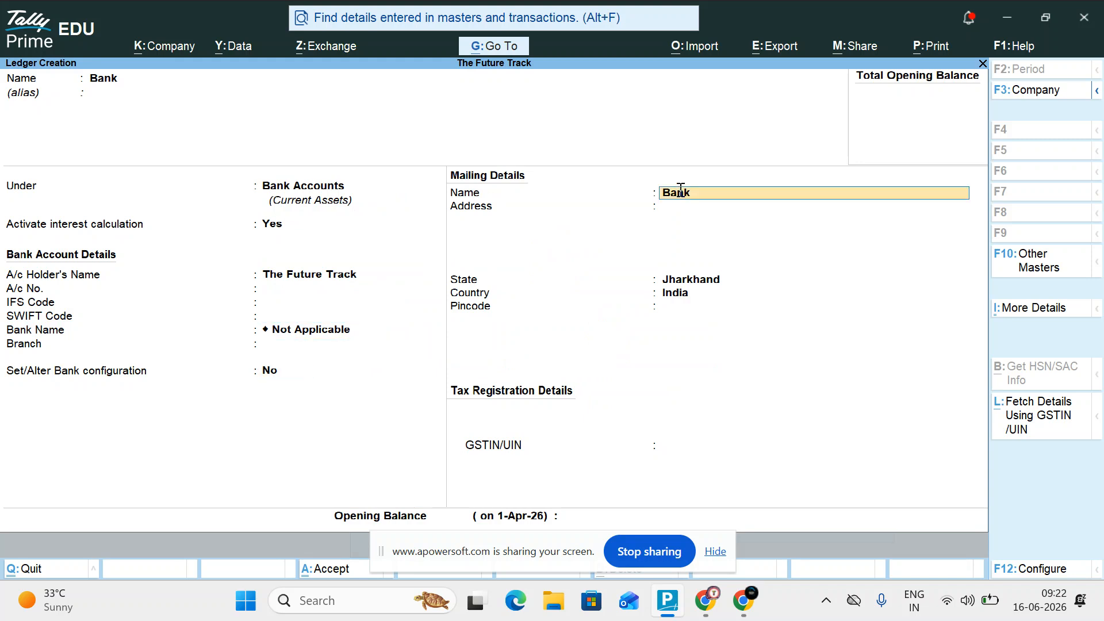
key(ctrl+a)
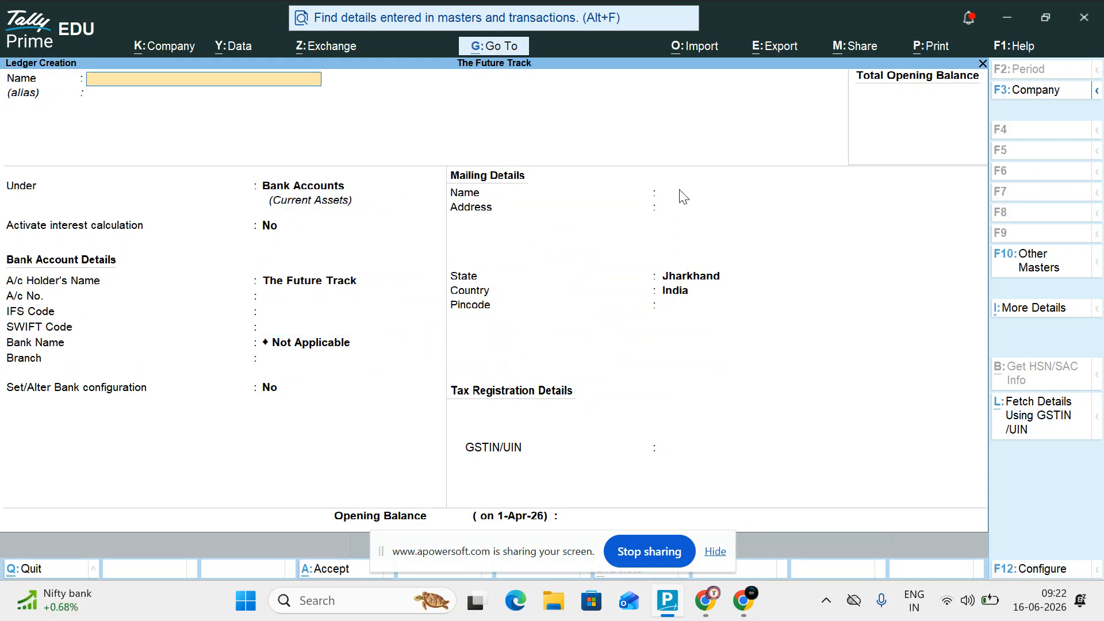
Create a ledger in the person's name under the Bank OD A/c group, without interest calculation.
text(Rahul)
key(Return)
key(Return)
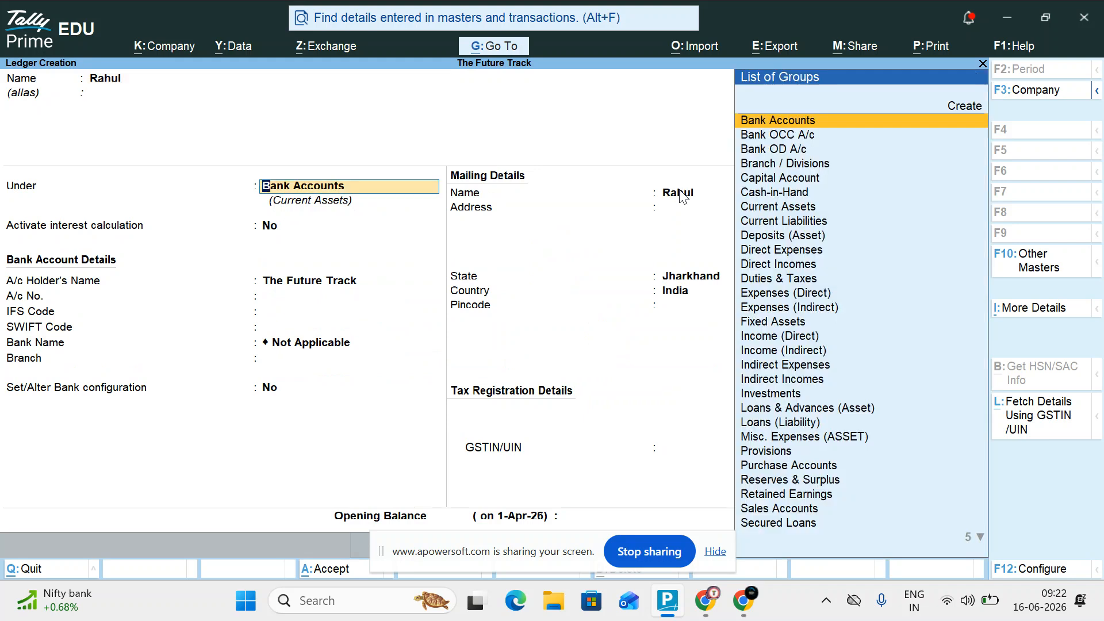
text(B)
key(Down)
key(Down)
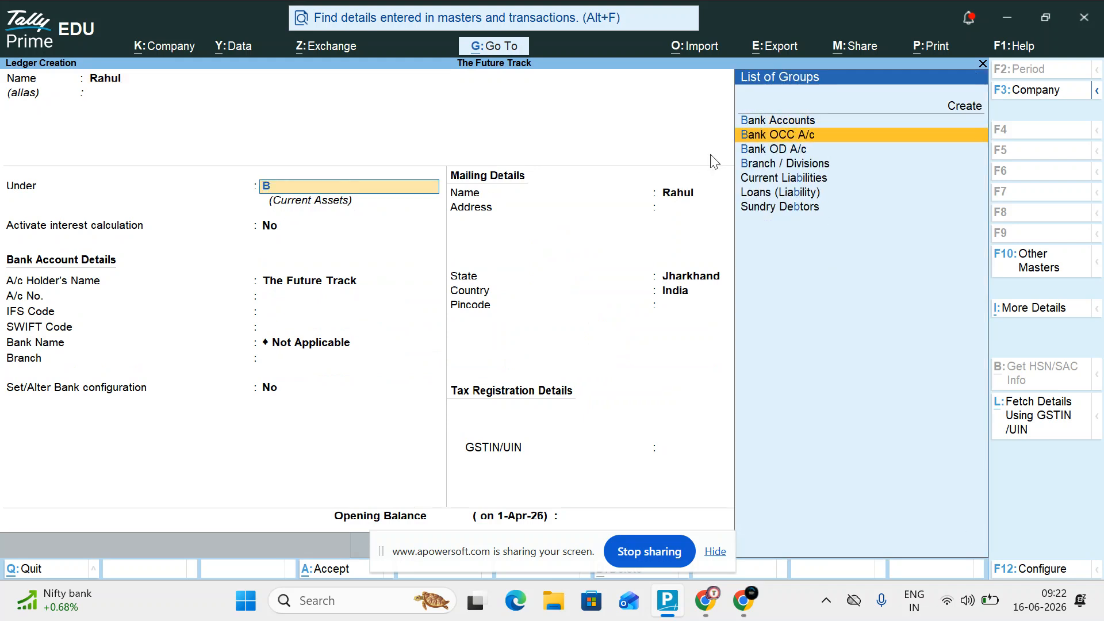
key(Return)
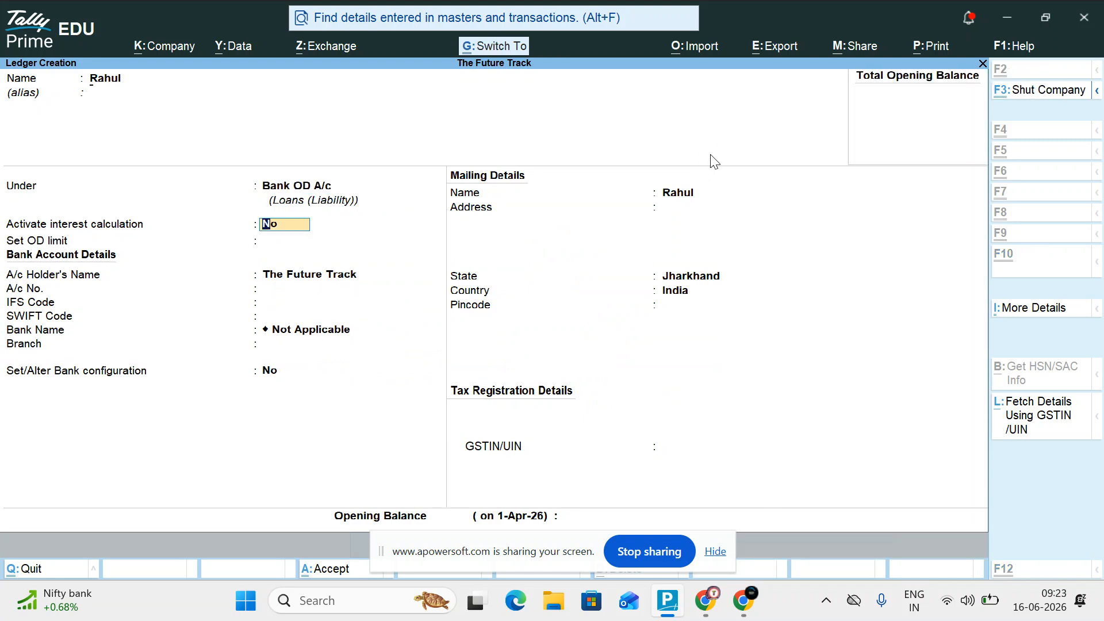
key(ctrl+a)
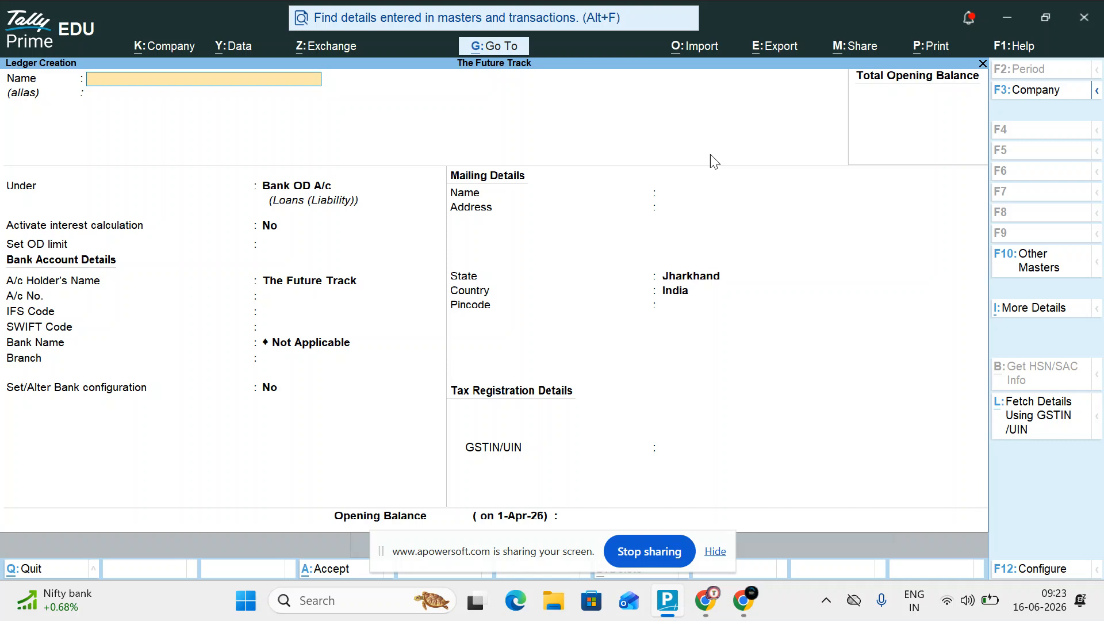
Leave ledger creation and start a new voucher type named Interest.
key(Escape)
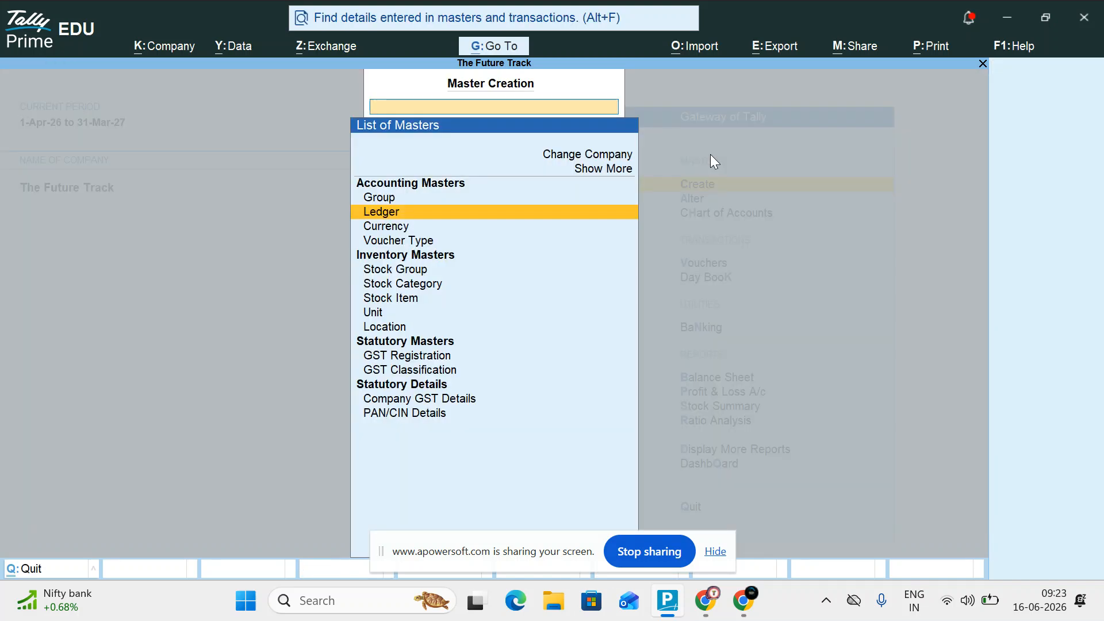
key(Down)
key(Down)
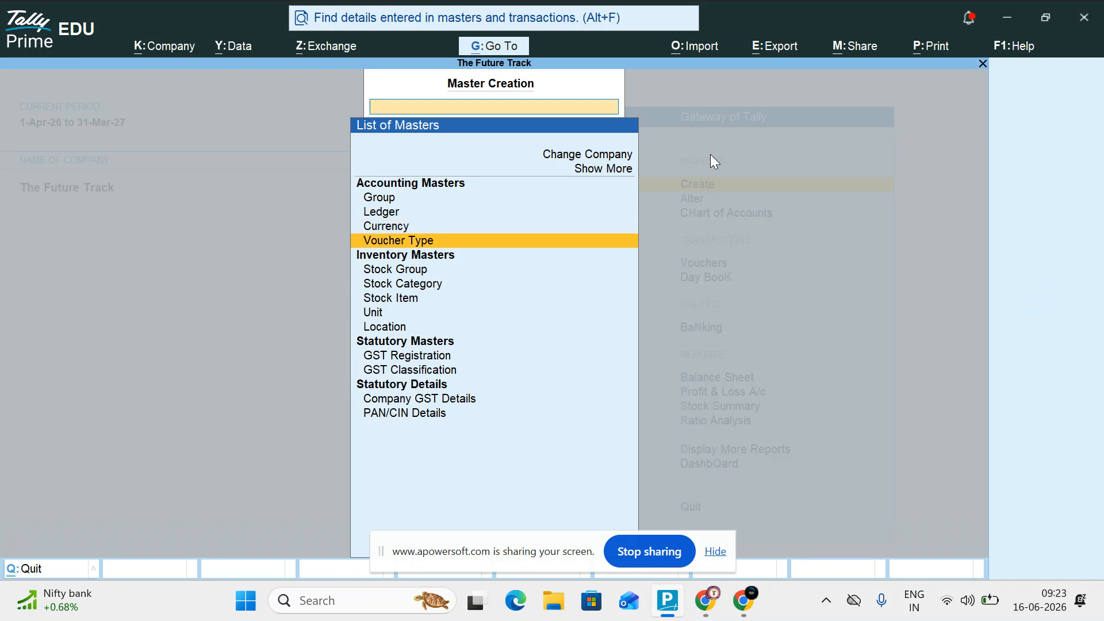
key(Return)
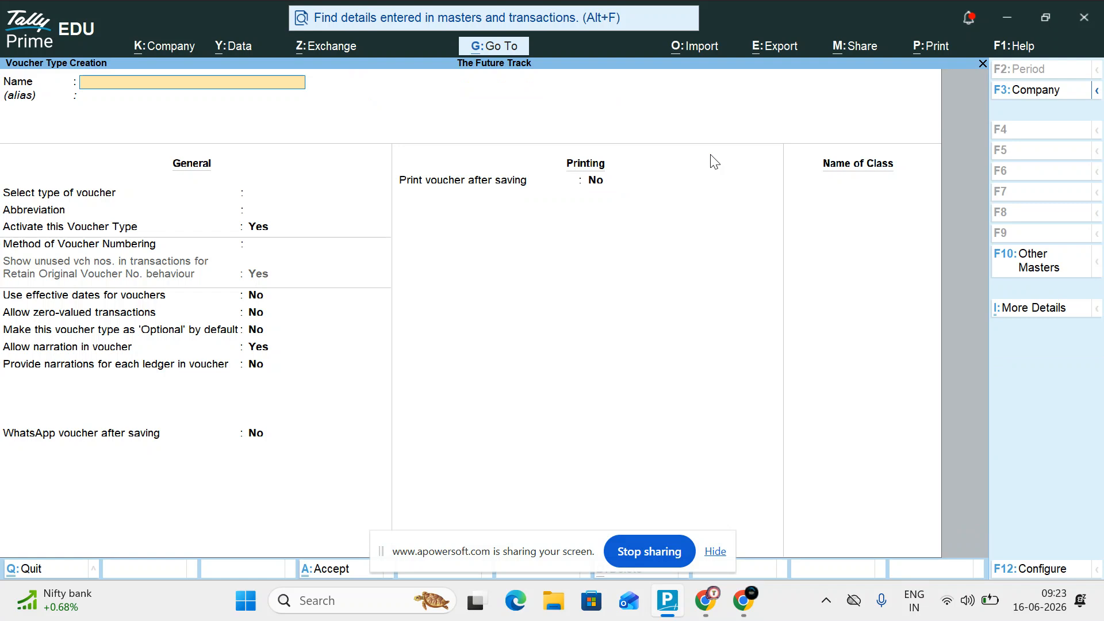
text(Intee)
key(BackSpace)
key(BackSpace)
text(erest)
key(Return)
Base the Interest voucher type on Credit Note, keeping the default numbering, general and printing options.
text(I)
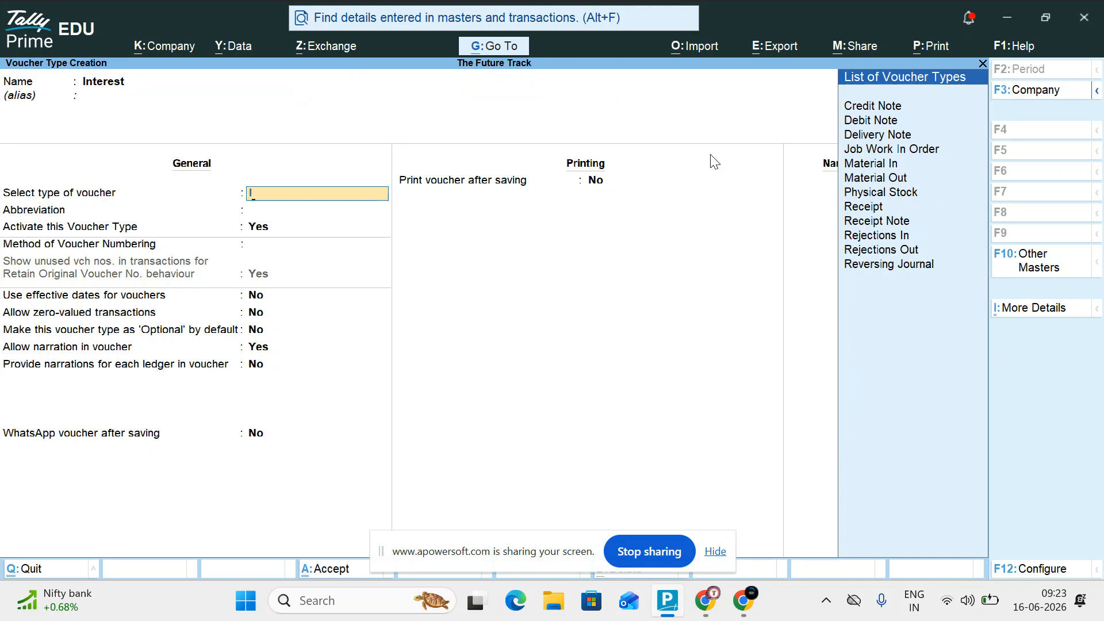
key(BackSpace)
text(C)
key(Down)
key(Down)
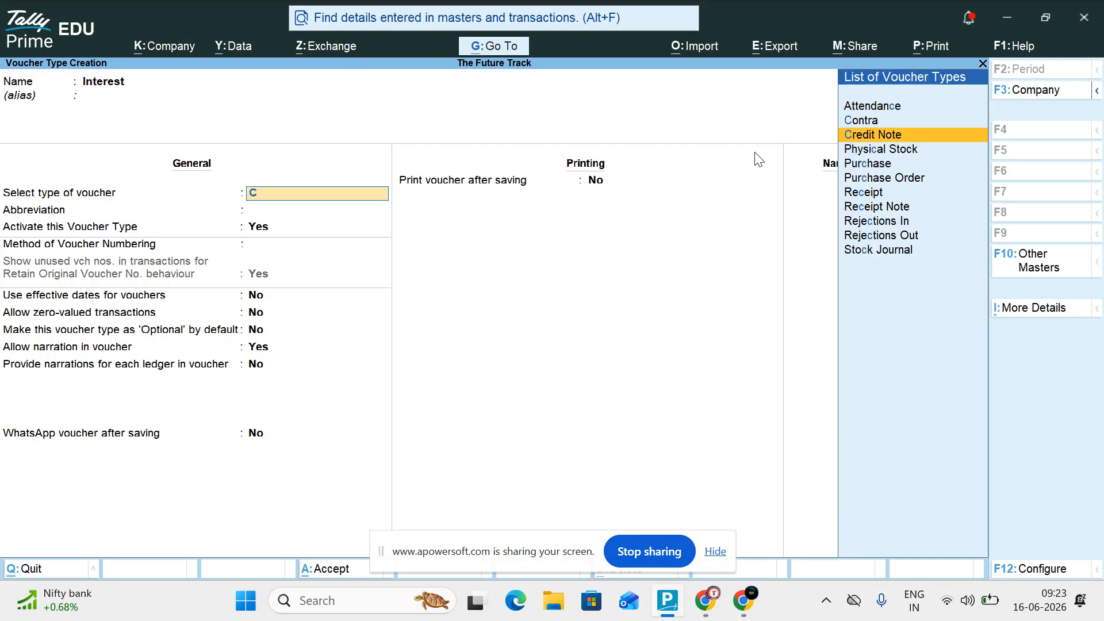
key(Return)
key(Return)
key(Return)
key(Return)
key(Return)
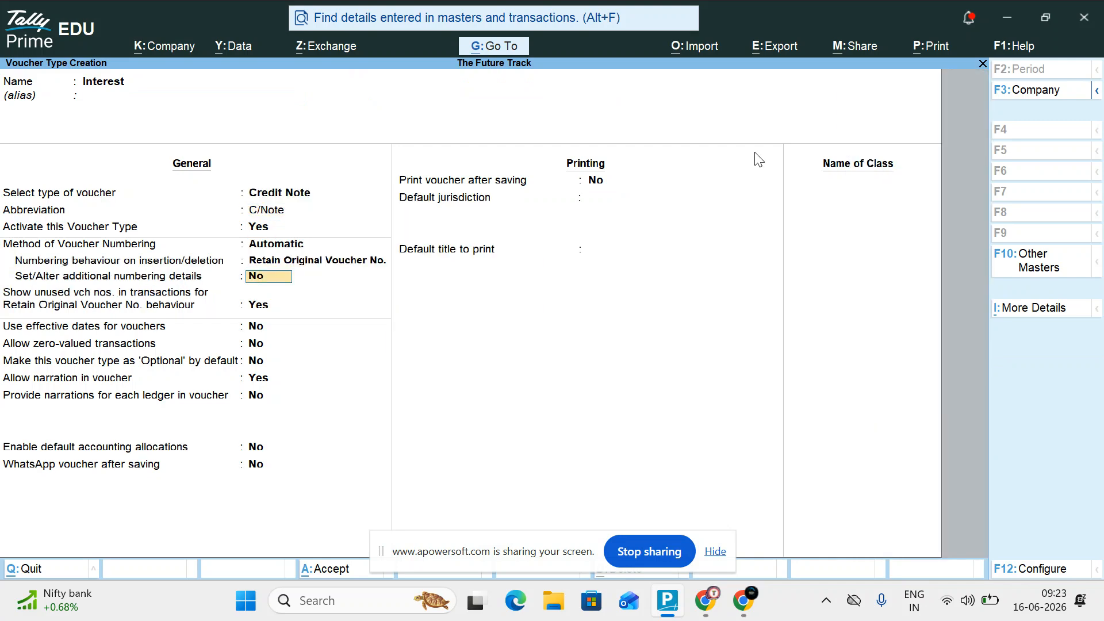
key(Return)
key(Return)
key(Return)
key(Return)
key(Return)
key(Return)
key(Return)
key(Return)
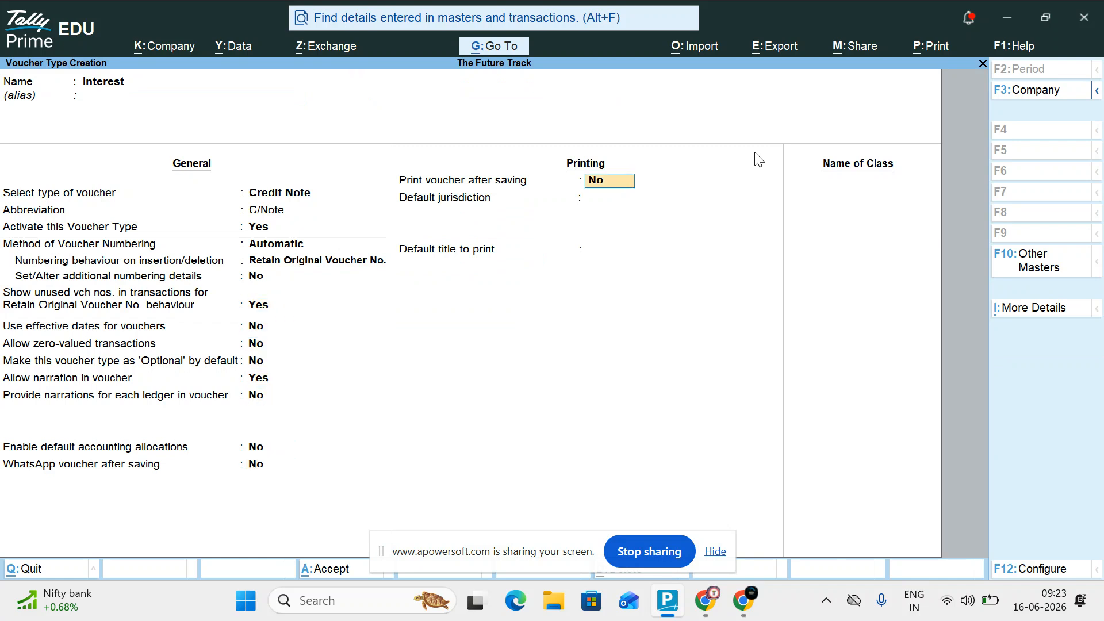
key(Return)
key(Return)
key(Return)
Add a class named Interest used for interest accounting without compound interest, and save the voucher type.
text(Interest)
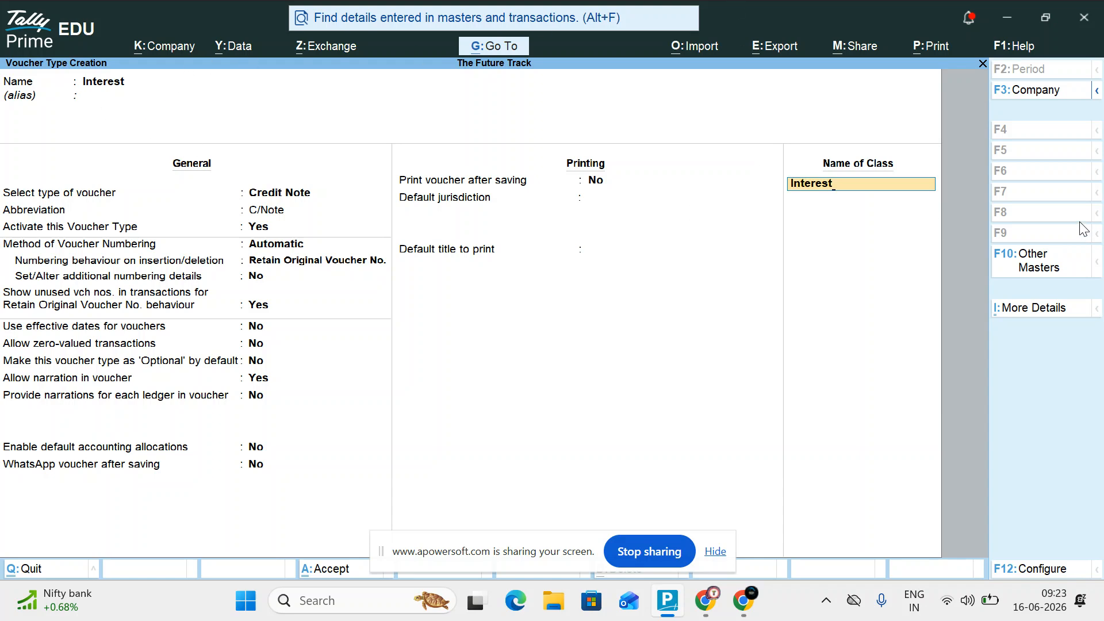
key(Return)
text(y)
key(Return)
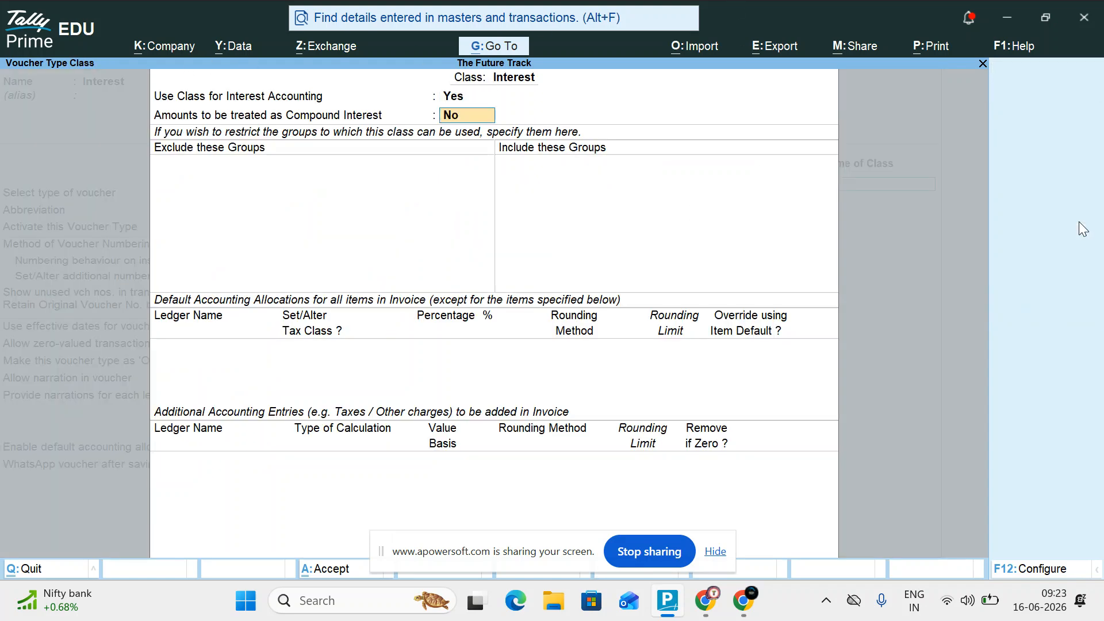
key(Return)
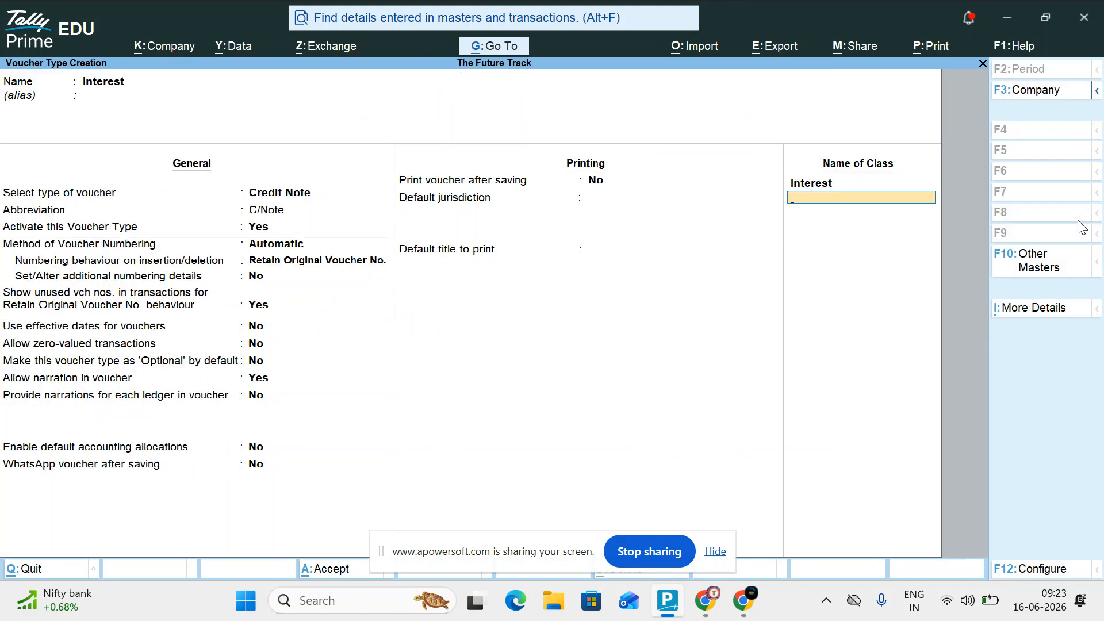
key(Return)
key(Return)
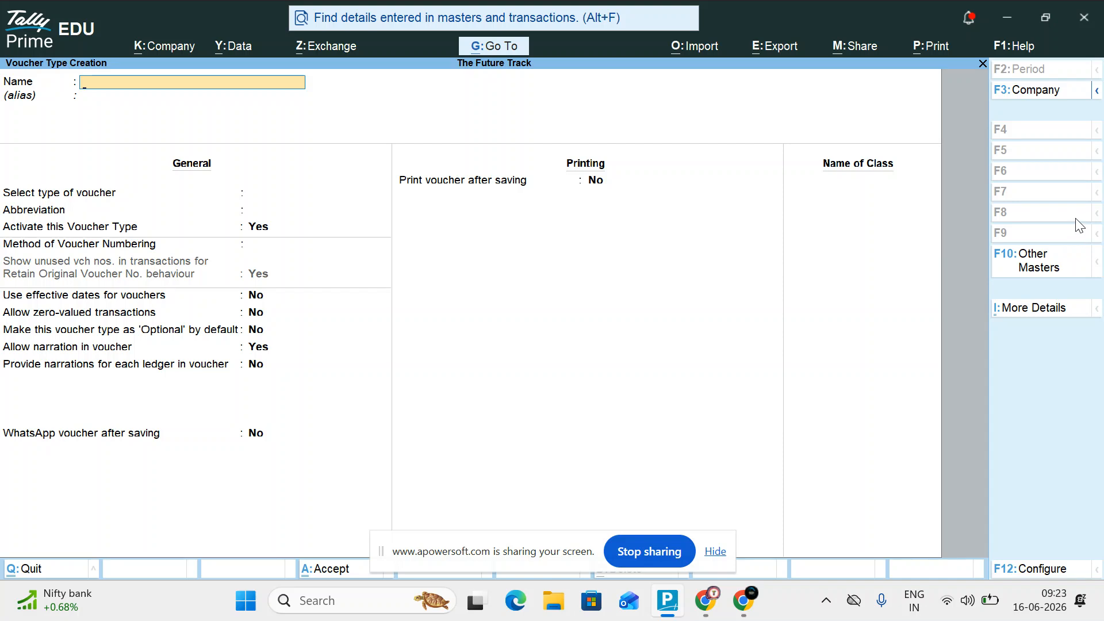
Reopen voucher type creation and start a new voucher type named Intrest without an alias.
key(Escape)
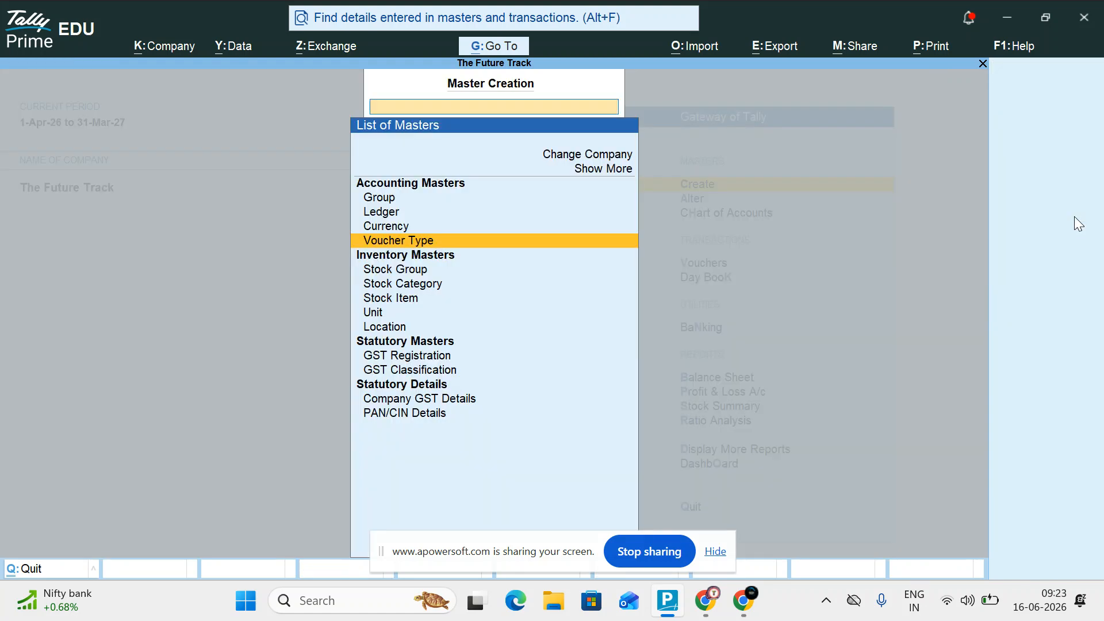
key(Return)
key(Escape)
key(Return)
text(Intrest)
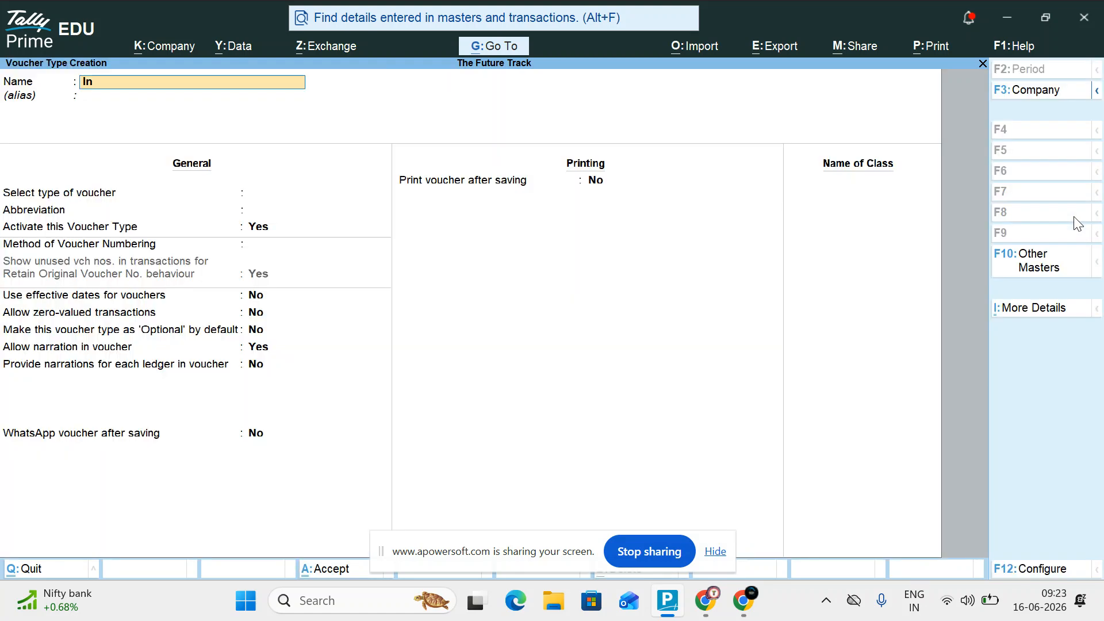
key(Return)
key(Return)
Base the Intrest voucher type on Credit Note, keeping the default numbering, general and printing options.
text(C)
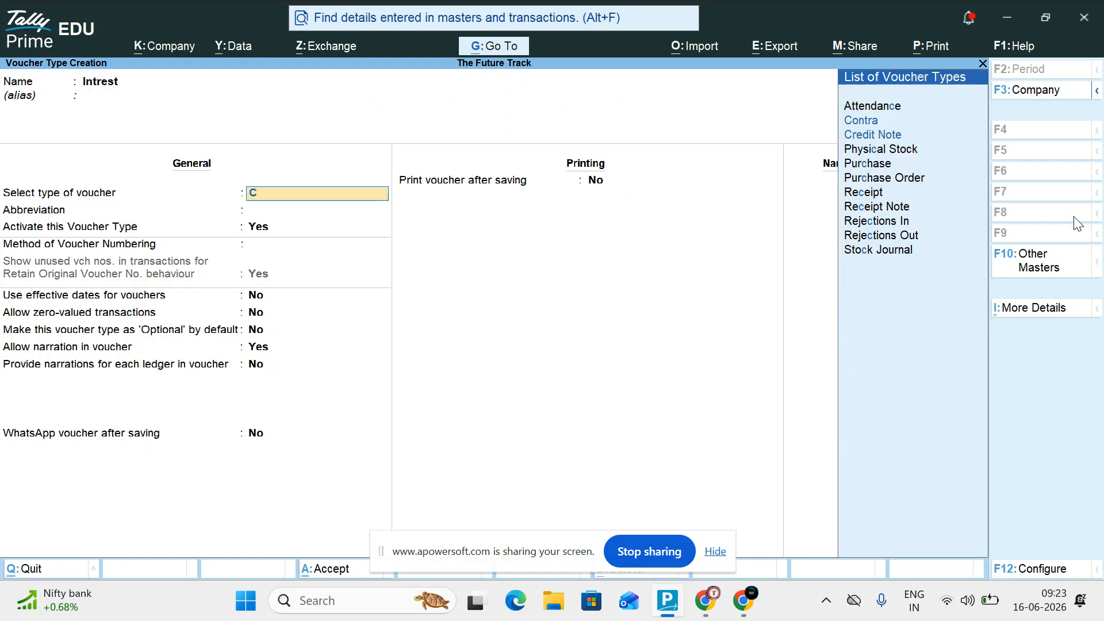
key(Down)
key(Down)
key(Down)
key(Down)
key(Up)
key(Up)
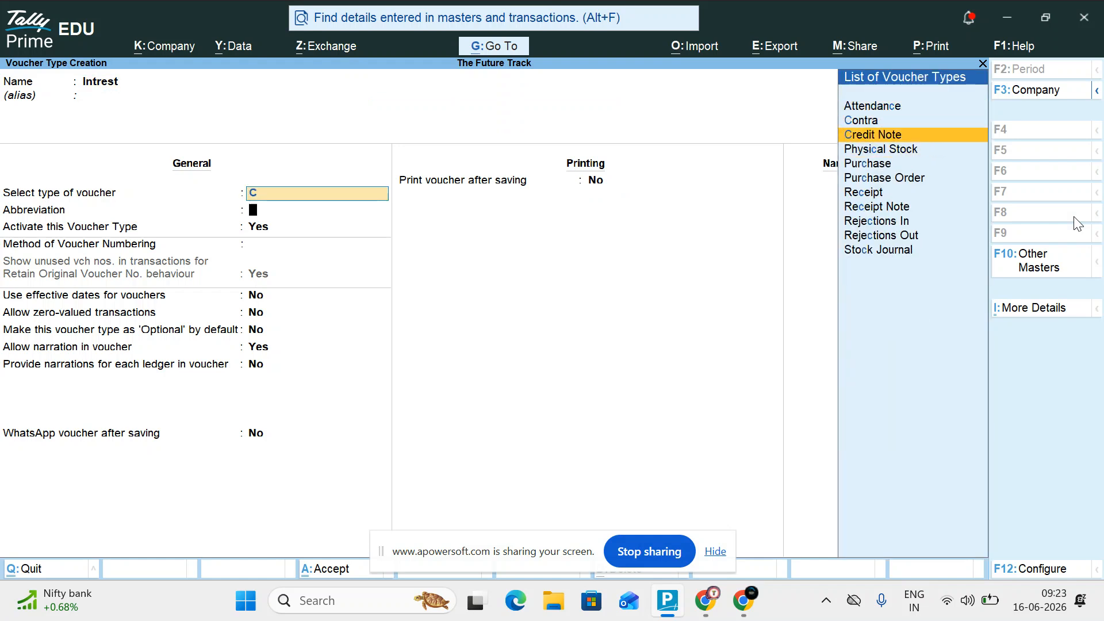
key(Return)
key(Return)
key(Return)
key(Return)
key(Return)
key(Return)
key(Return)
key(Return)
key(Return)
key(Return)
key(Return)
key(Return)
key(Return)
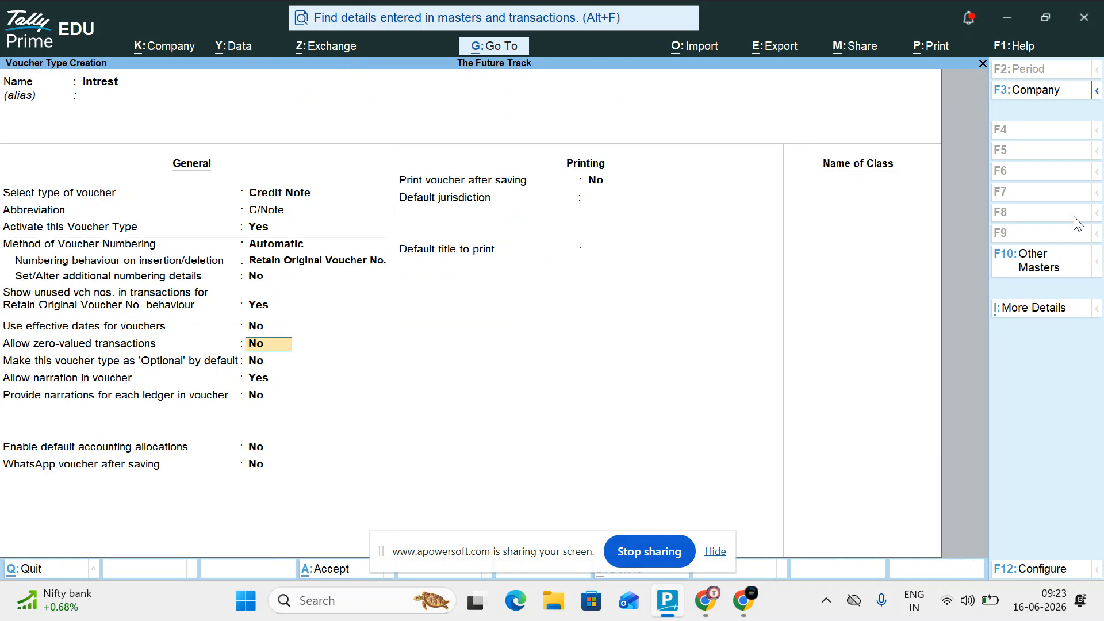
key(Return)
key(Return)
key(Return)
key(Return)
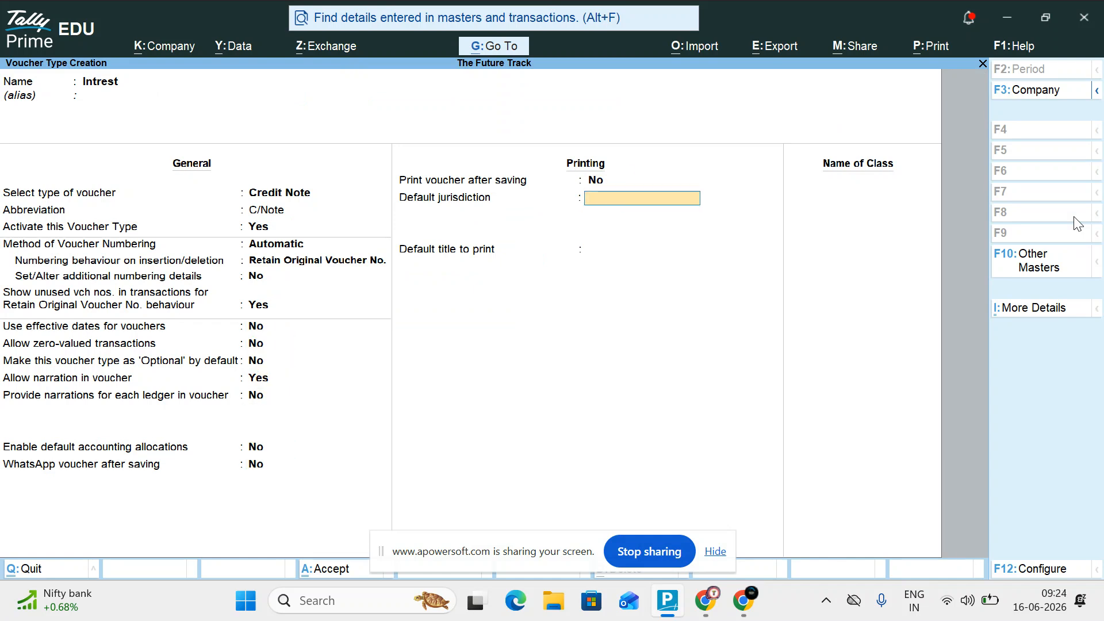
Add a class named Intest used for interest accounting without compound interest, save the voucher type, and leave master creation.
text(Intest)
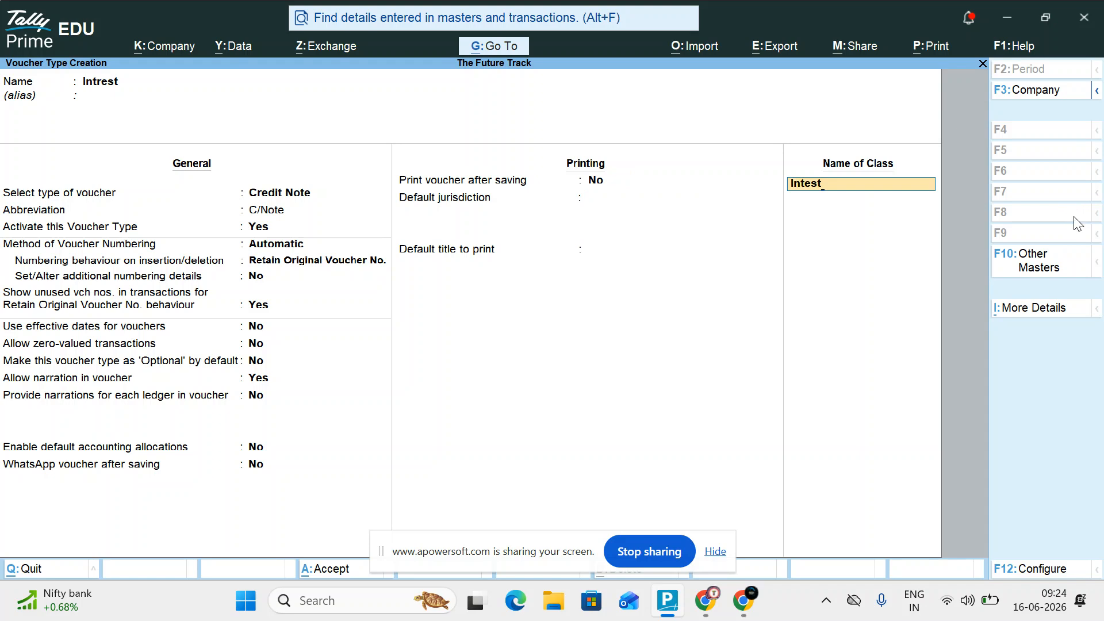
key(Return)
key(y)
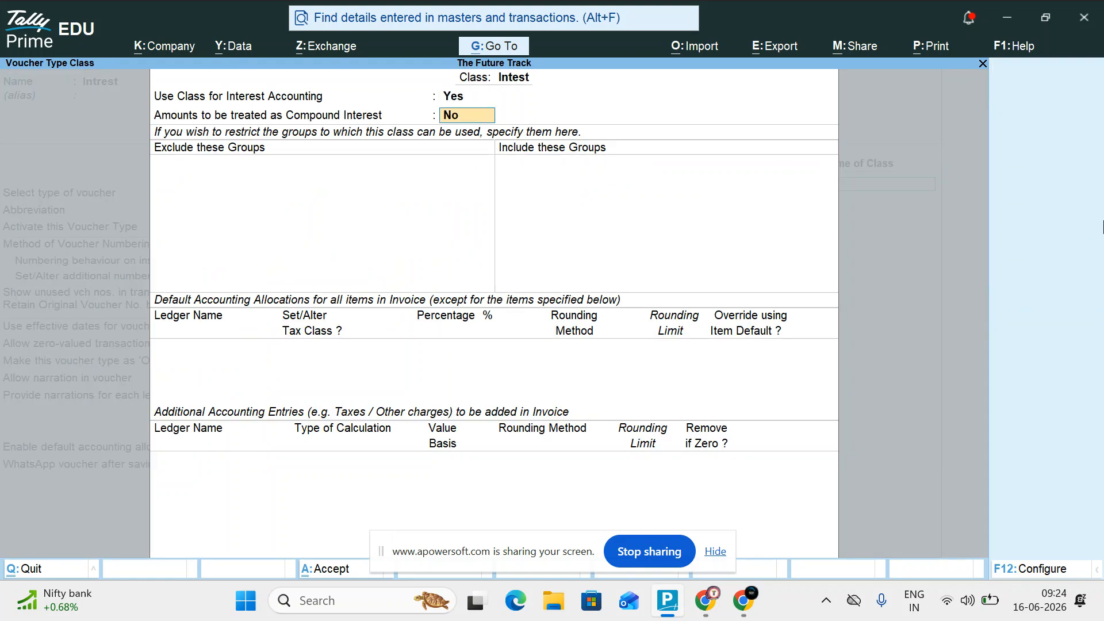
key(Return)
key(Return)
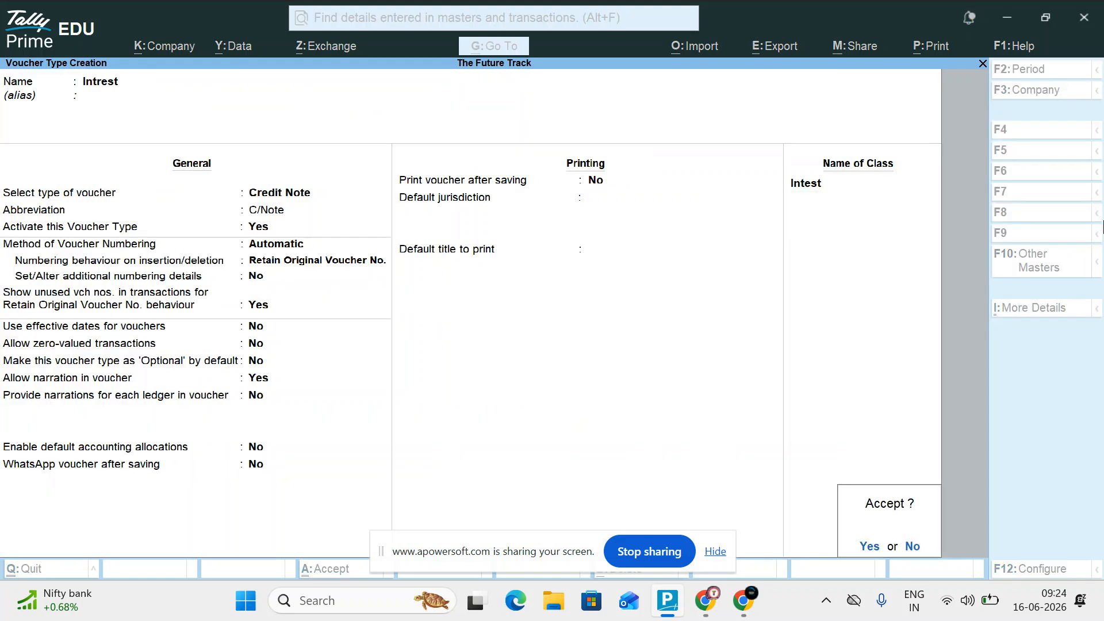
key(y)
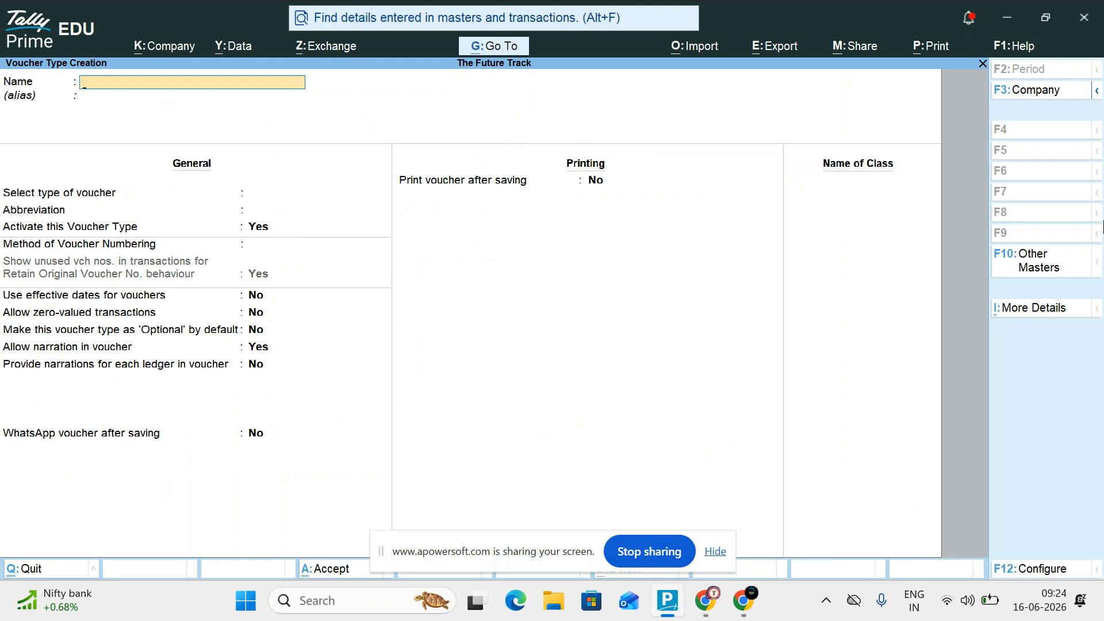
key(Escape)
key(Escape)
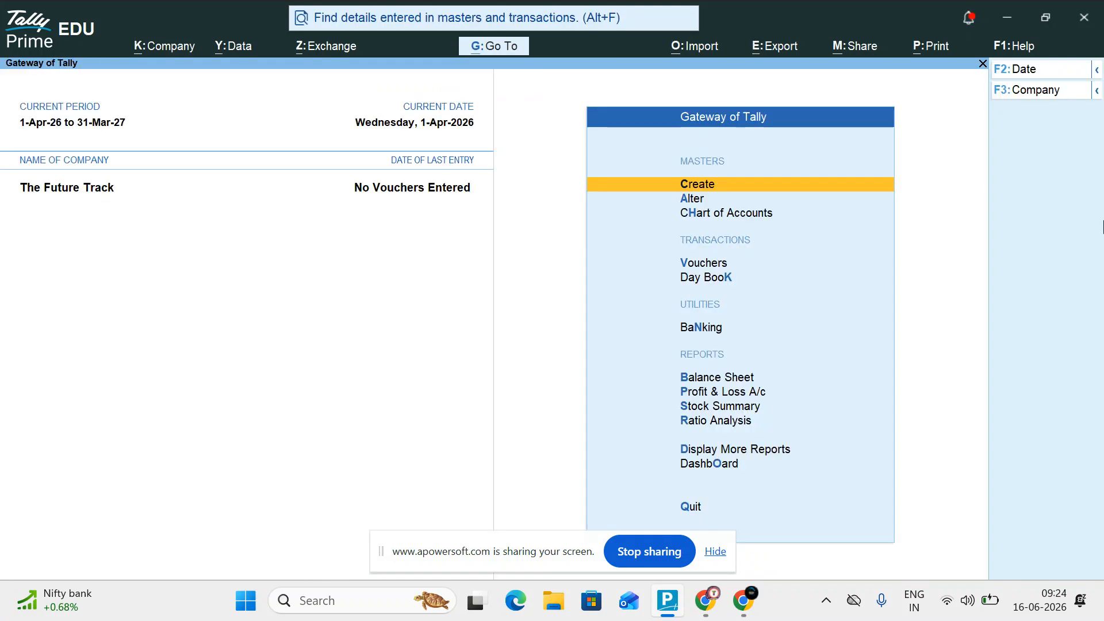
Open a new Contra voucher and change its mode to Double Entry.
key(Down)
key(Down)
key(Down)
key(Return)
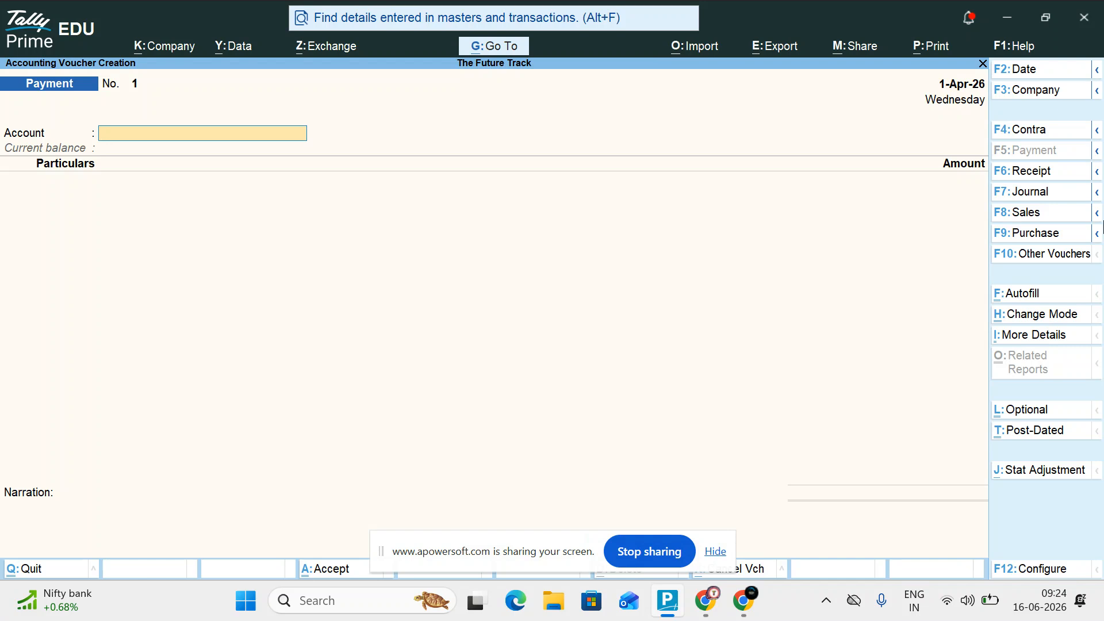
key(F9)
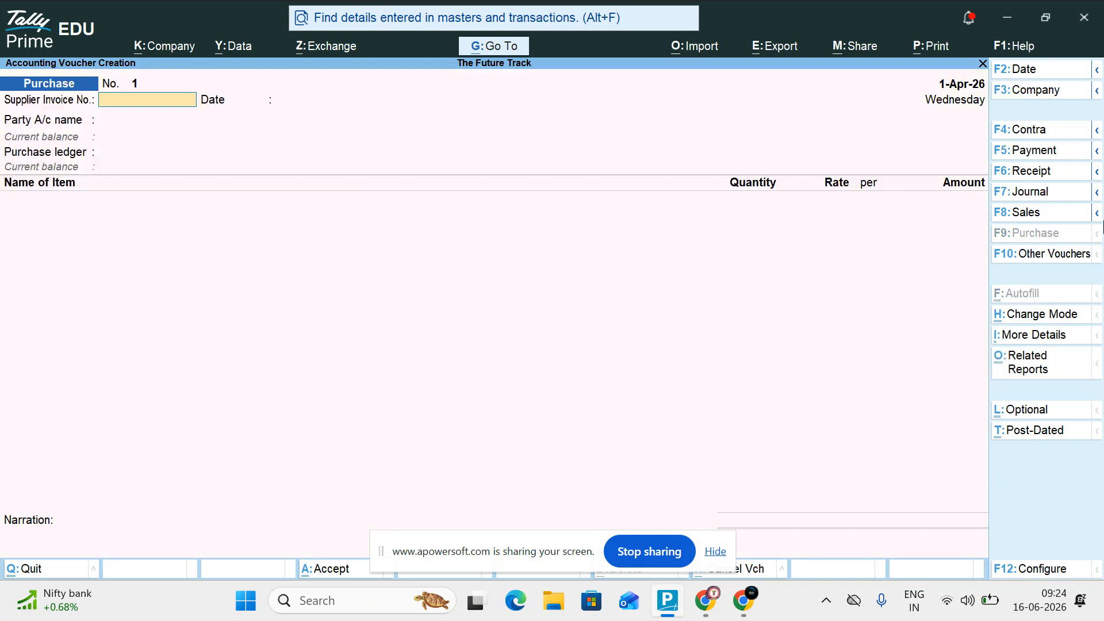
key(F4)
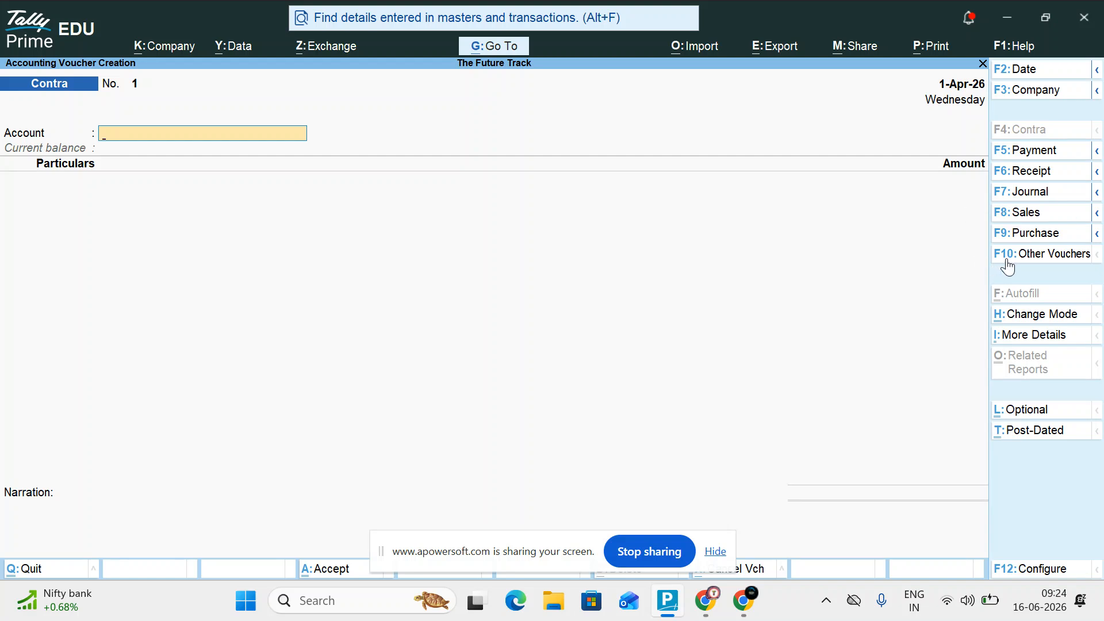
click(1052, 322)
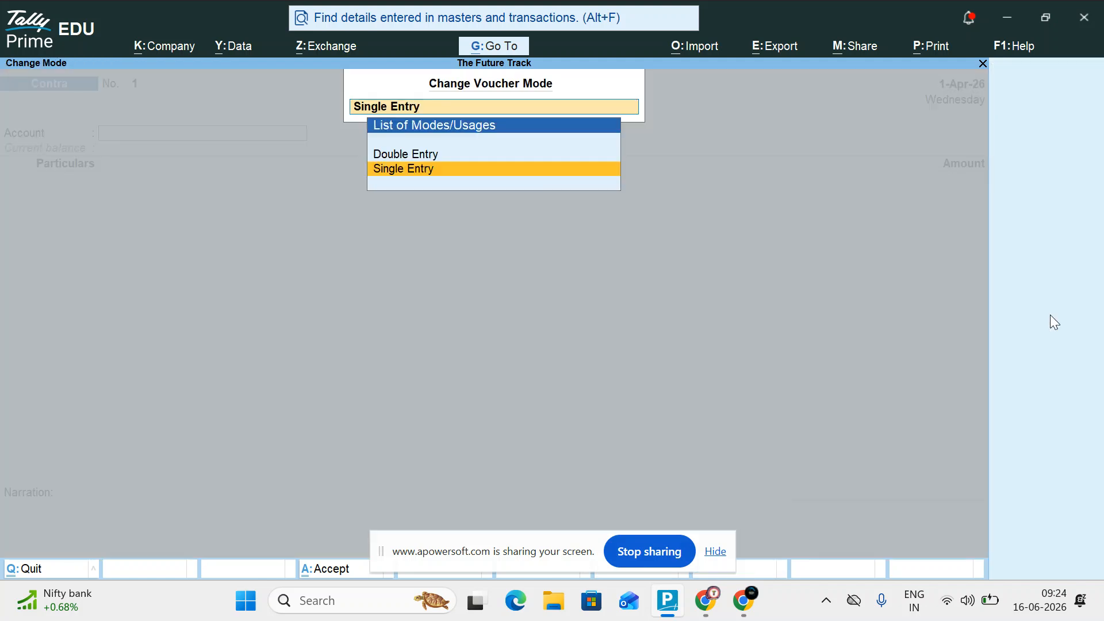
key(Up)
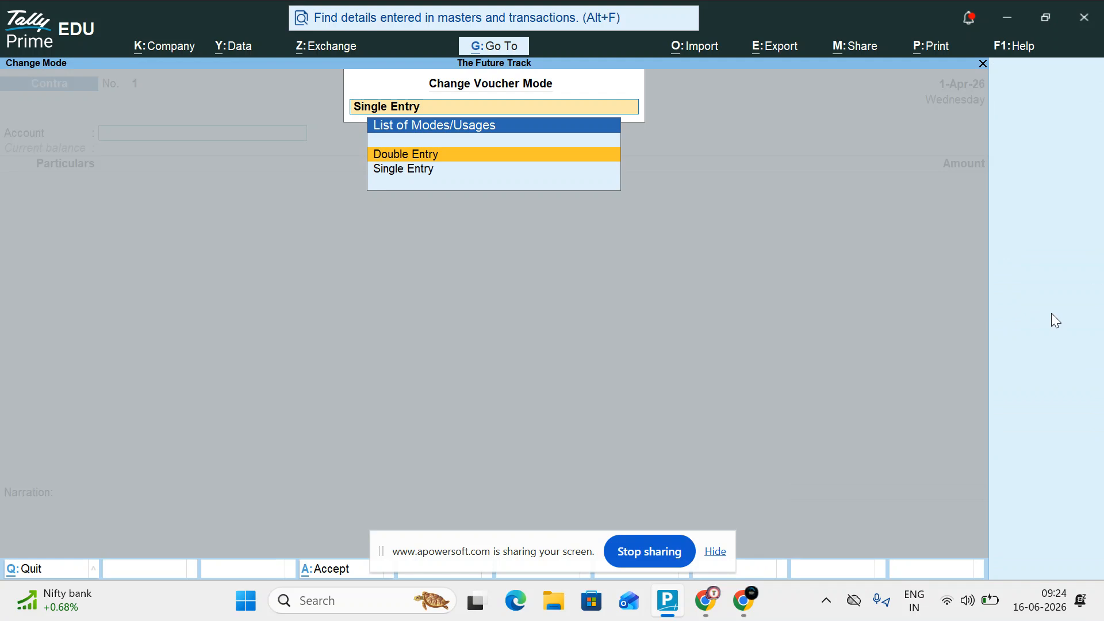
key(Return)
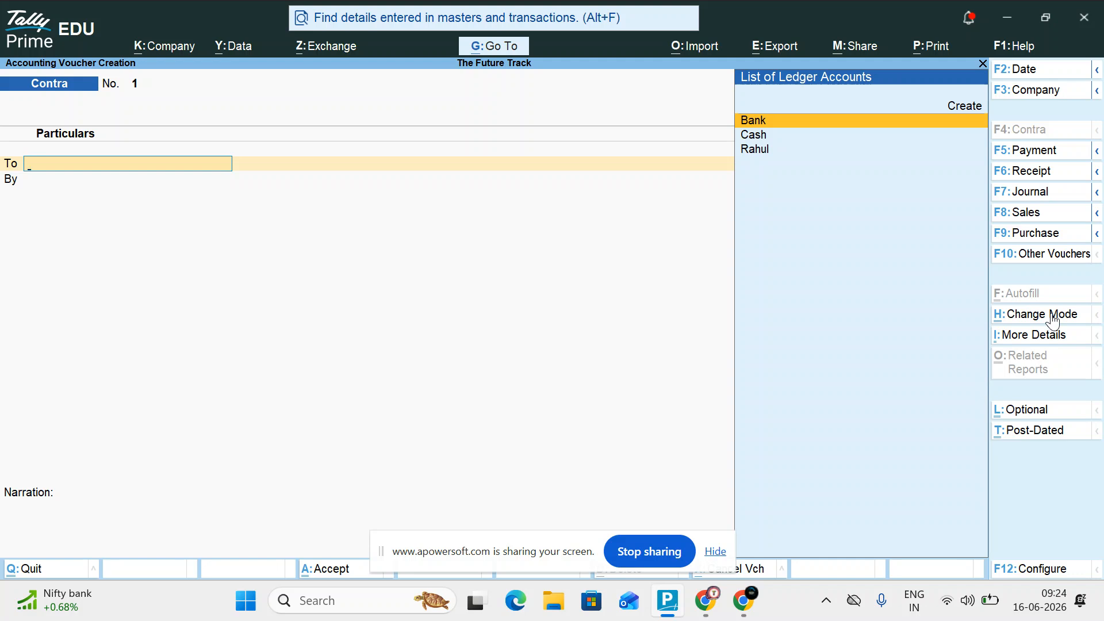
Credit the Bank ledger with 500000 in the Contra voucher, accepting the default allocation details.
key(Return)
text(500000)
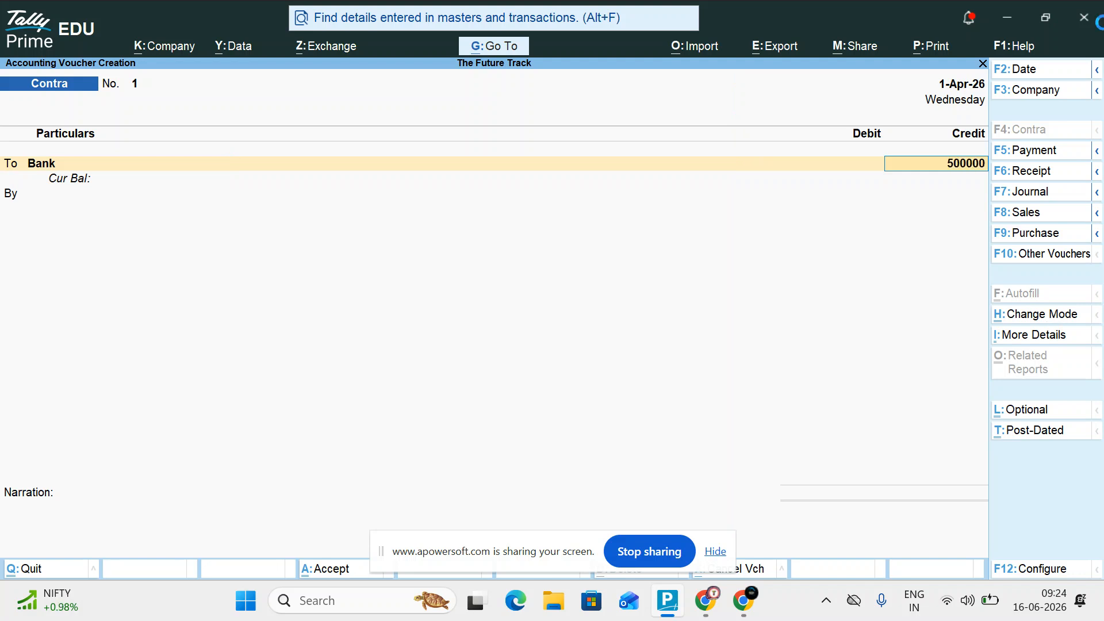
key(Return)
key(Return)
key(Return)
key(Return)
key(Return)
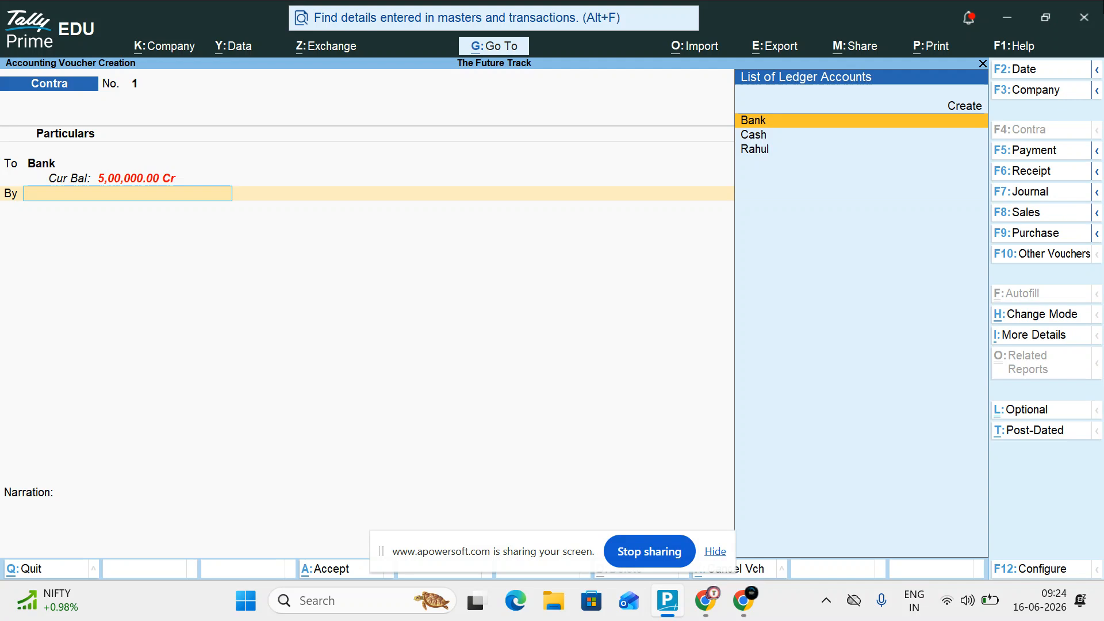
Debit the person's ledger with 5,00,000.00 using the default Cheque/DD allocation dated 1-Apr-26, and save the Contra voucher.
key(Down)
key(Down)
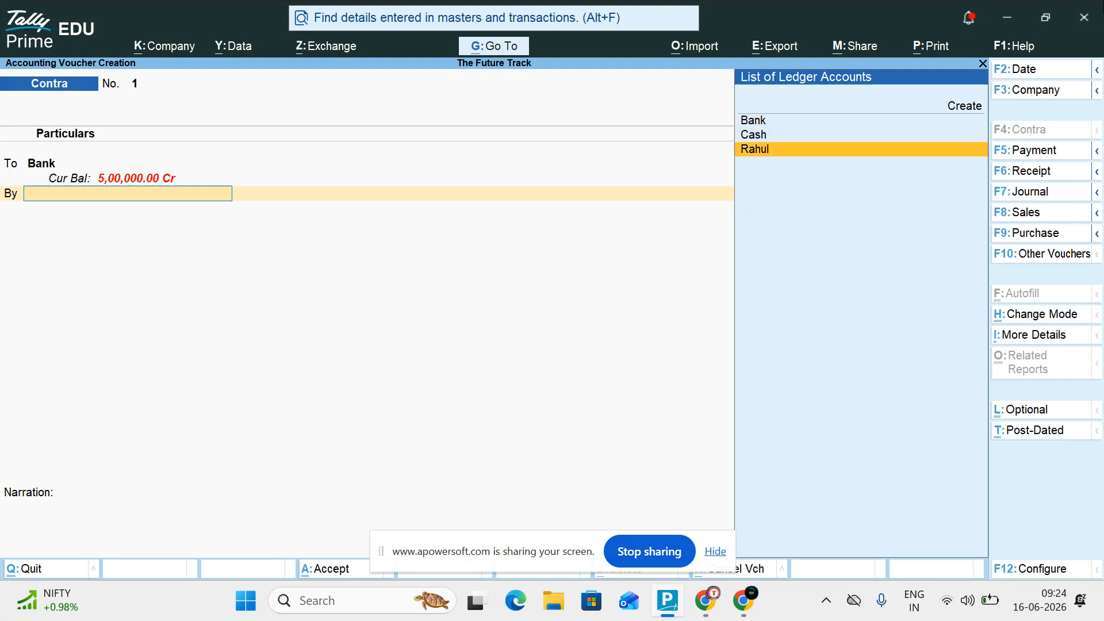
key(Return)
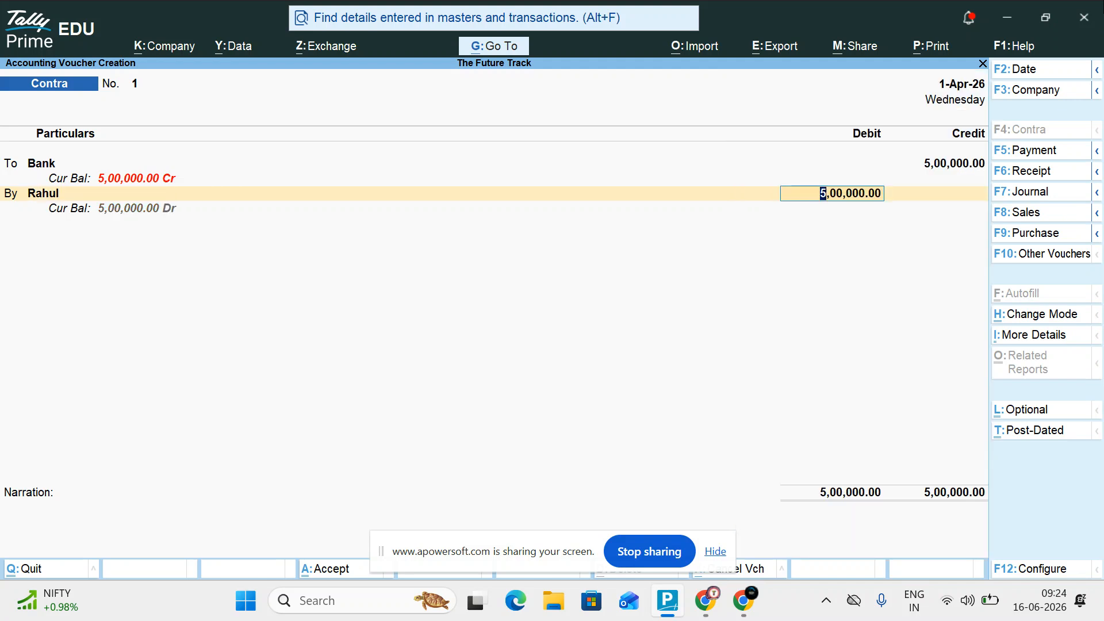
key(Return)
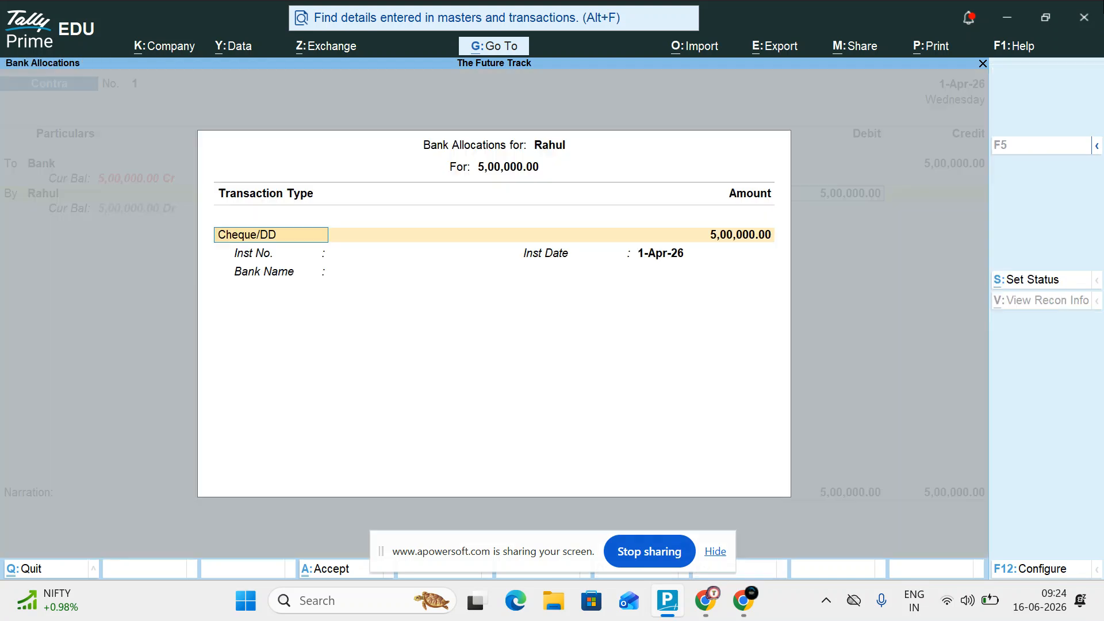
key(Return)
key(Return)
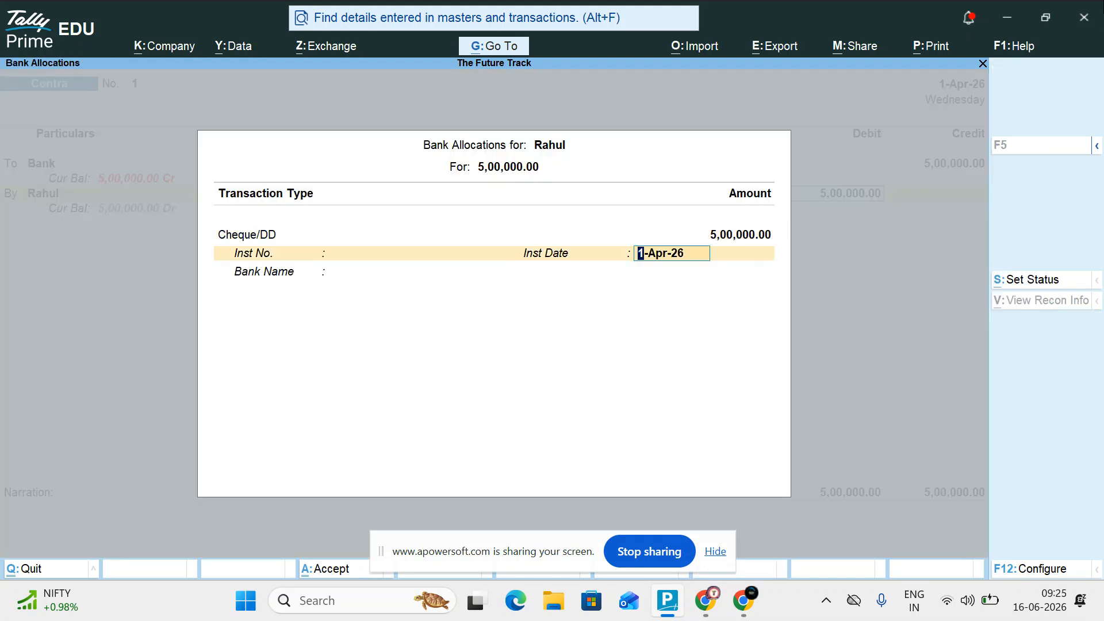
key(Return)
key(Return)
key(Return)
key(Return)
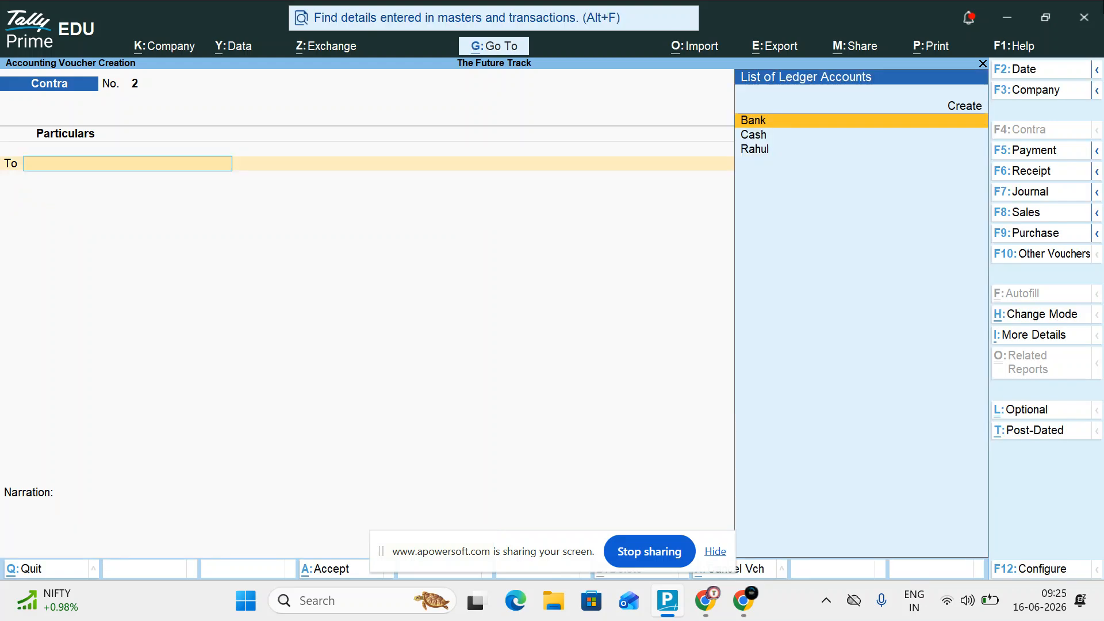
Leave voucher entry and open the Statements of Accounts reports.
key(Escape)
key(Return)
key(Down)
key(Down)
key(Down)
key(Down)
key(Down)
key(Down)
key(Down)
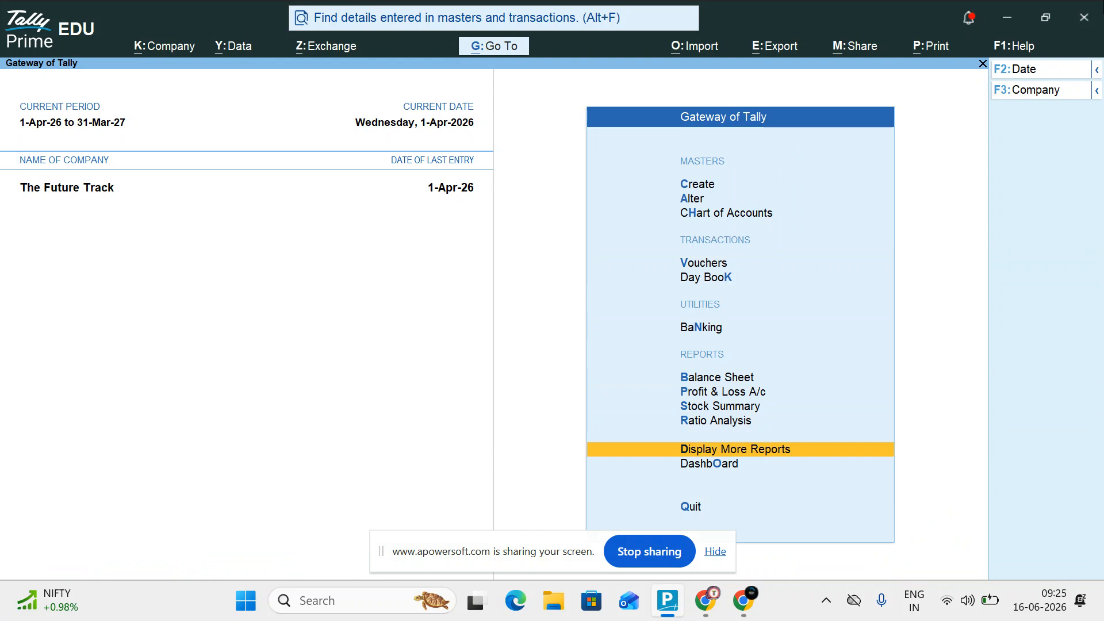
key(Return)
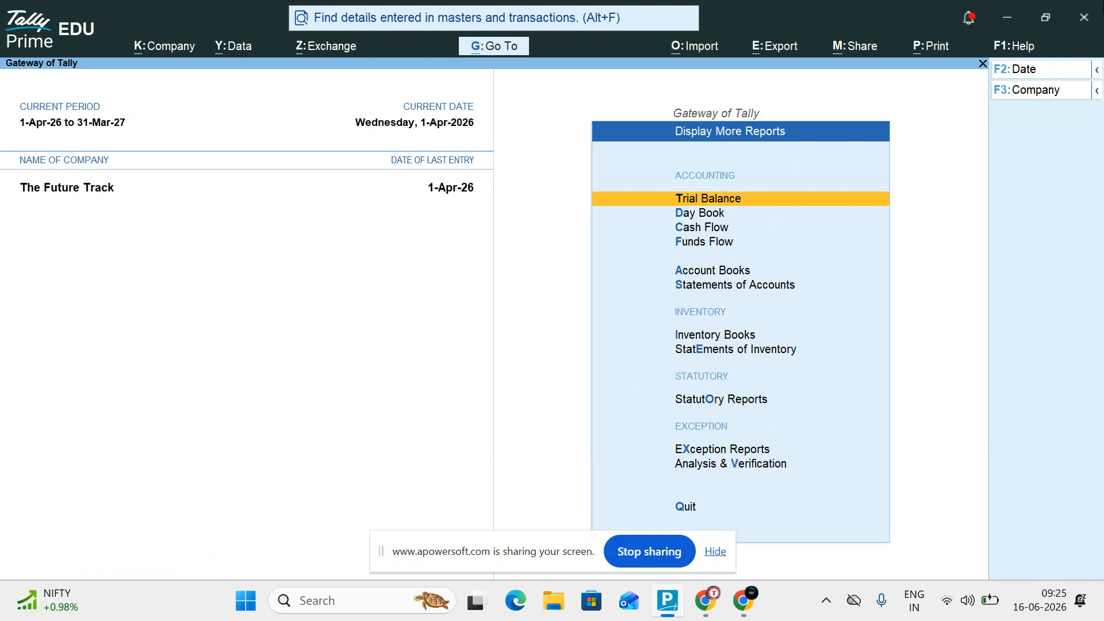
key(Down)
key(Down)
key(Down)
key(Down)
key(Down)
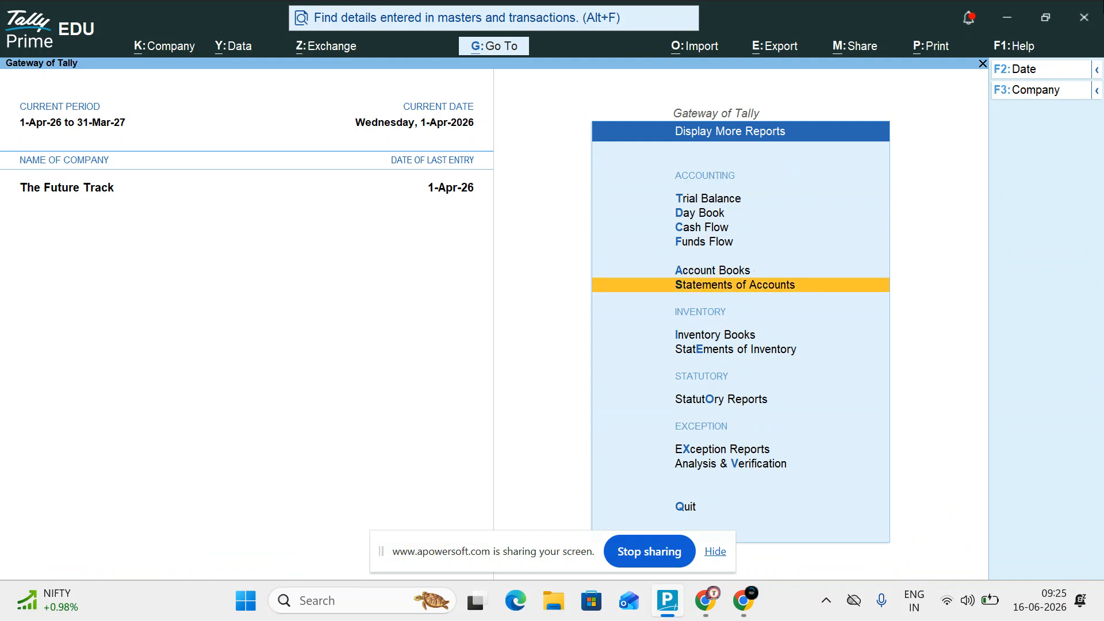
key(Return)
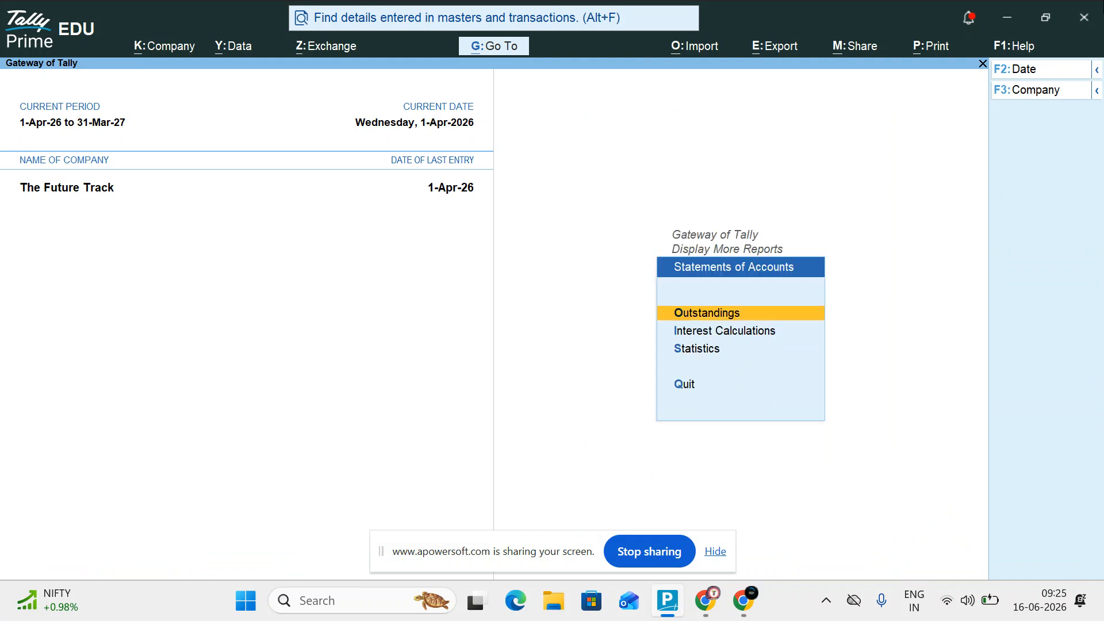
Open the ledger-wise interest calculation report for the Bank ledger.
key(Down)
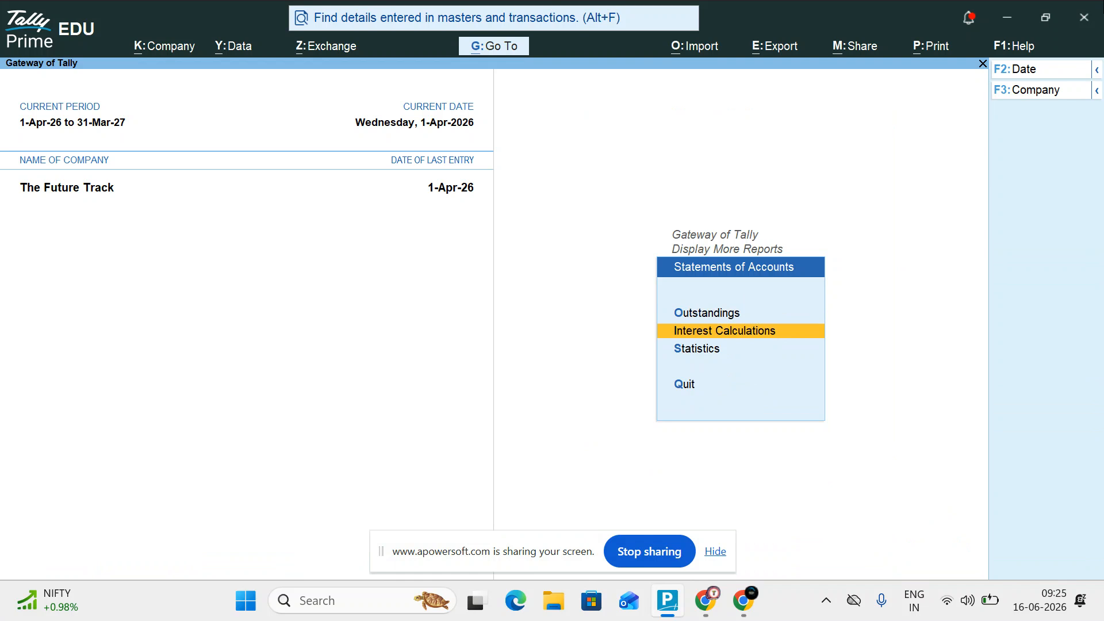
key(Return)
key(Down)
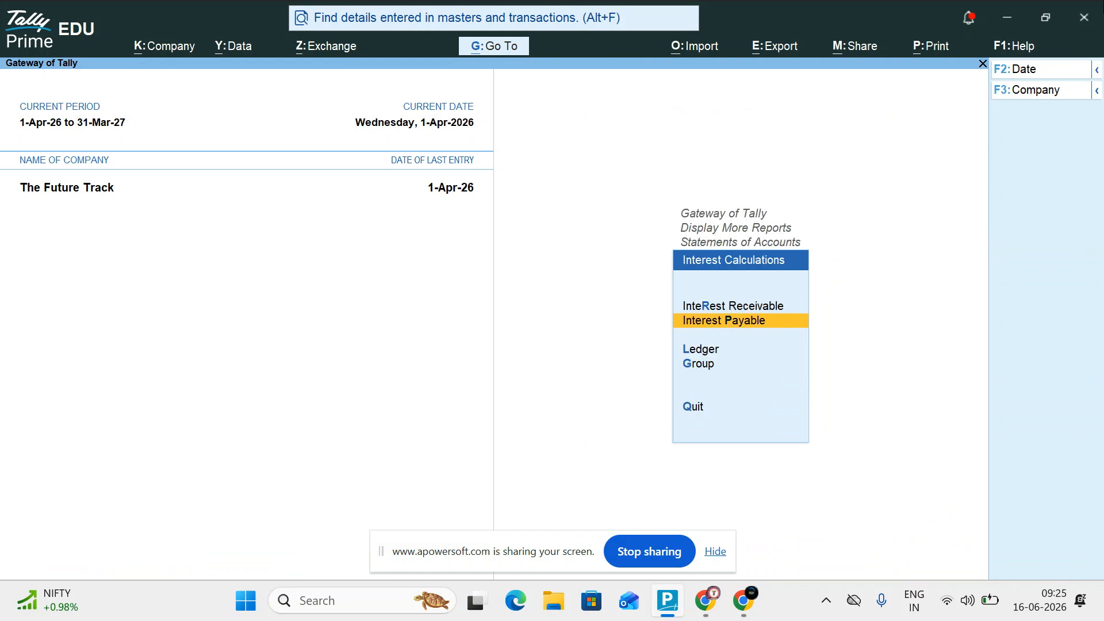
key(Down)
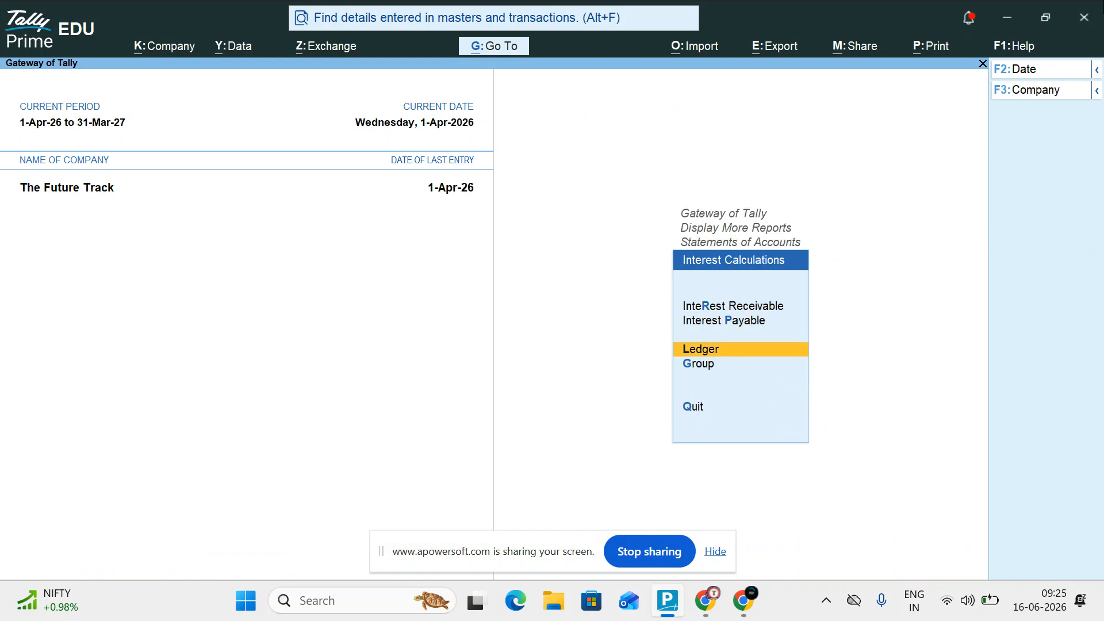
key(Return)
key(Return)
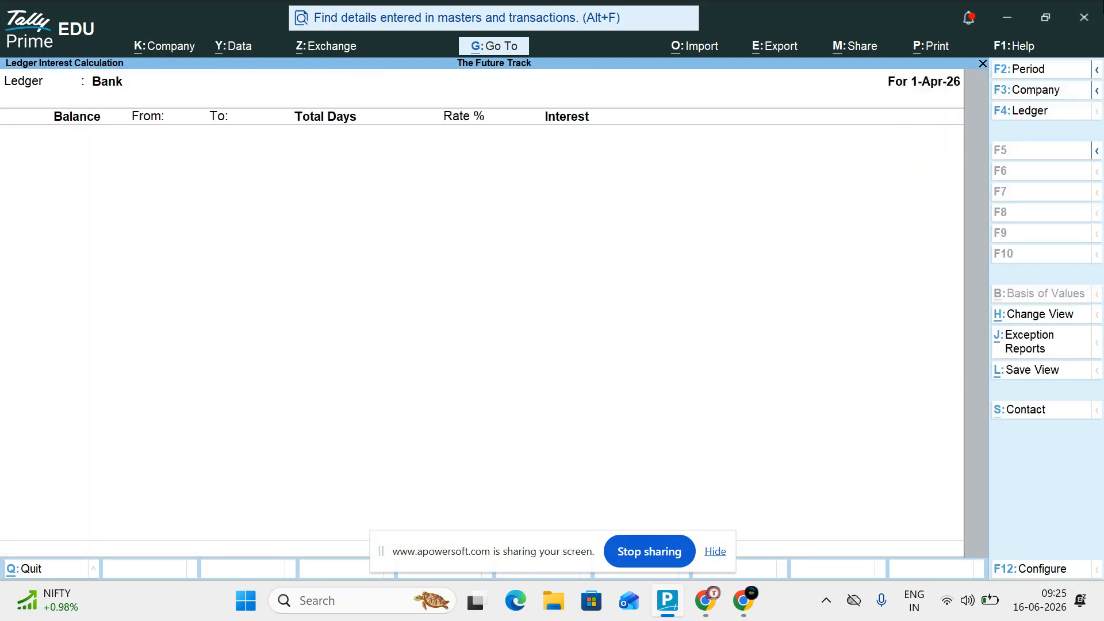
Set the report period from 1-4-2026 to 1-10, review the Bank ledger's interest, and return to Statements of Accounts.
key(F2)
key(Return)
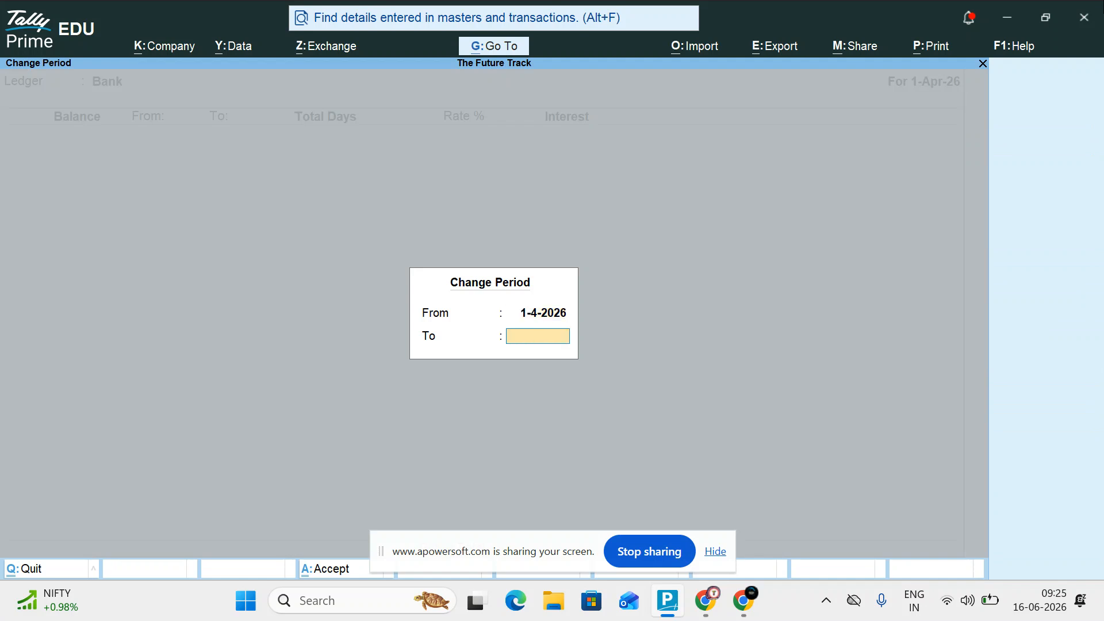
text(1-10)
key(Return)
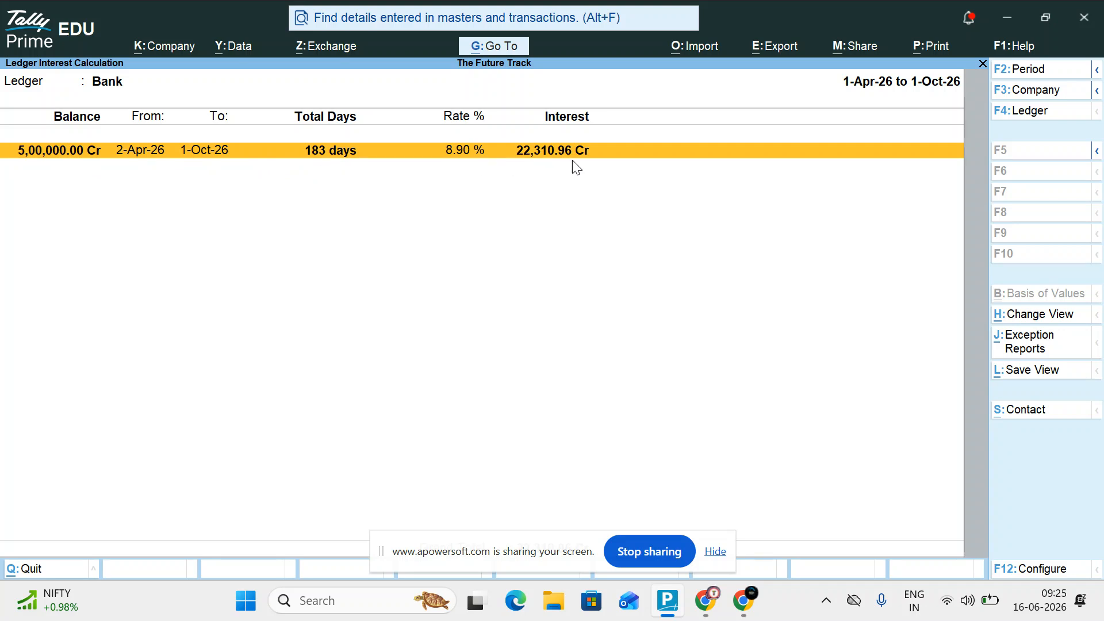
key(Escape)
key(Escape)
key(Escape)
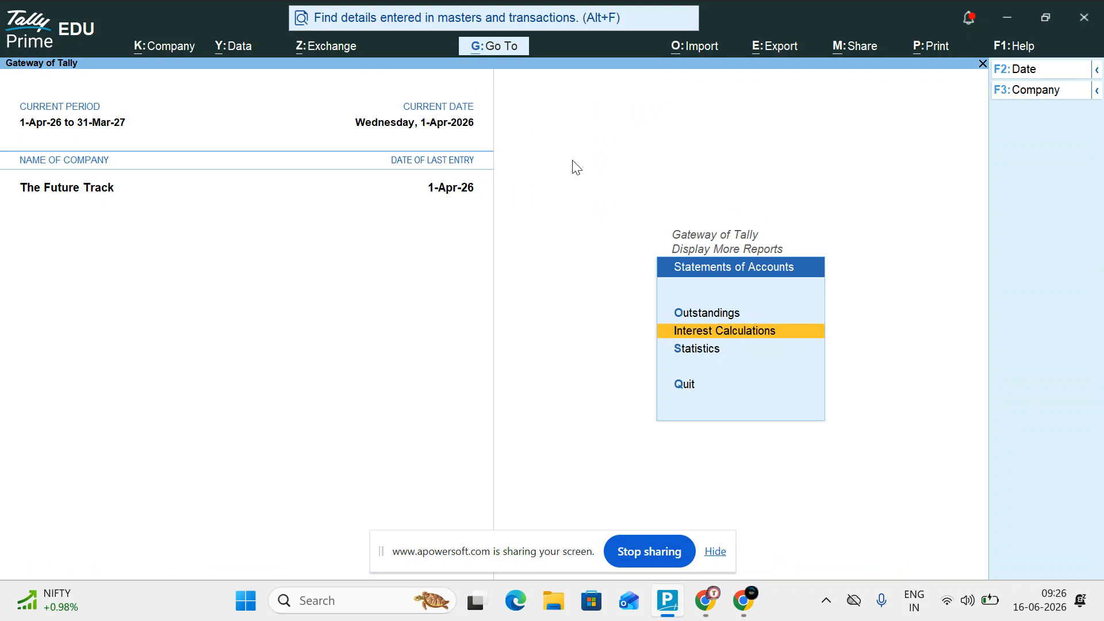
Return to the Gateway of Tally and open voucher entry.
key(Escape)
key(Escape)
key(Down)
key(Down)
key(Down)
key(Down)
key(Down)
key(Down)
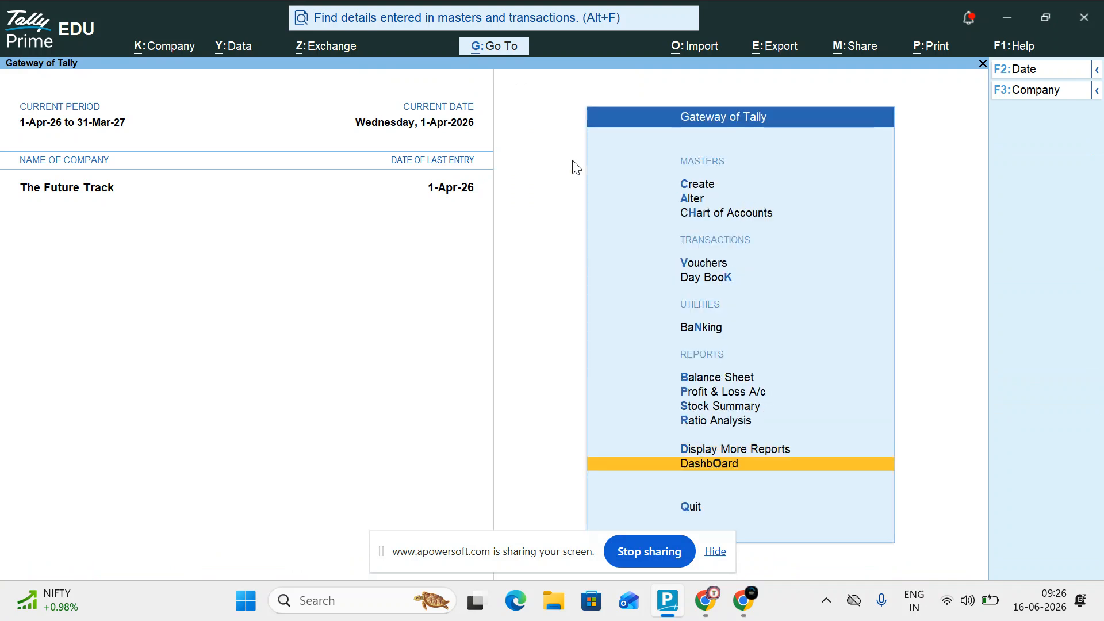
key(Return)
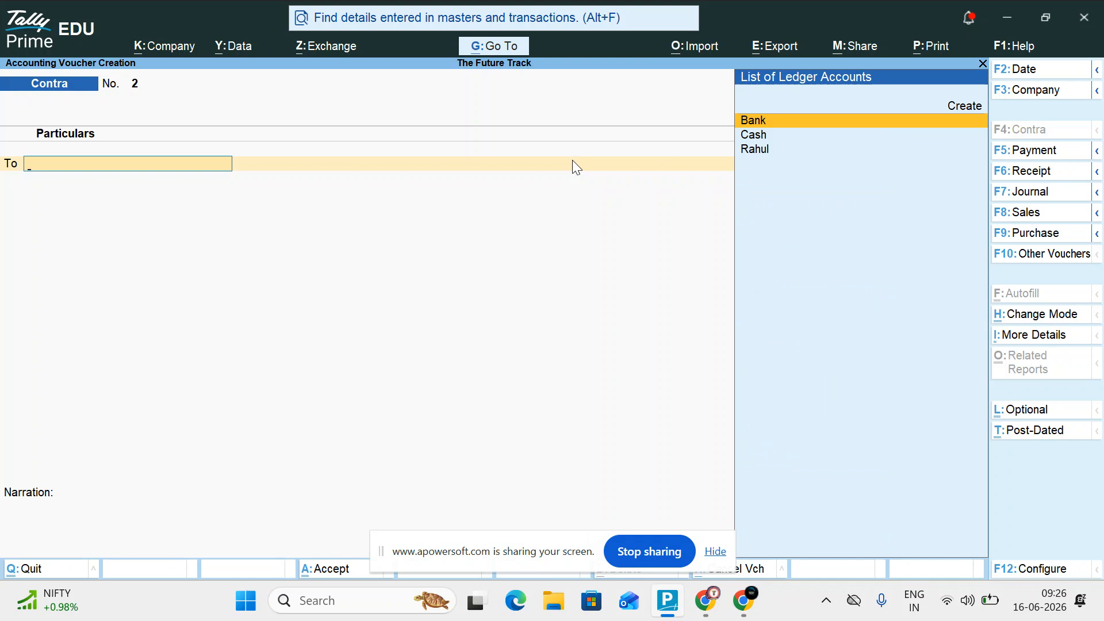
Change the voucher type from Contra to Credit Note using the other vouchers list.
click(1030, 256)
key(Down)
key(Down)
key(Down)
key(Down)
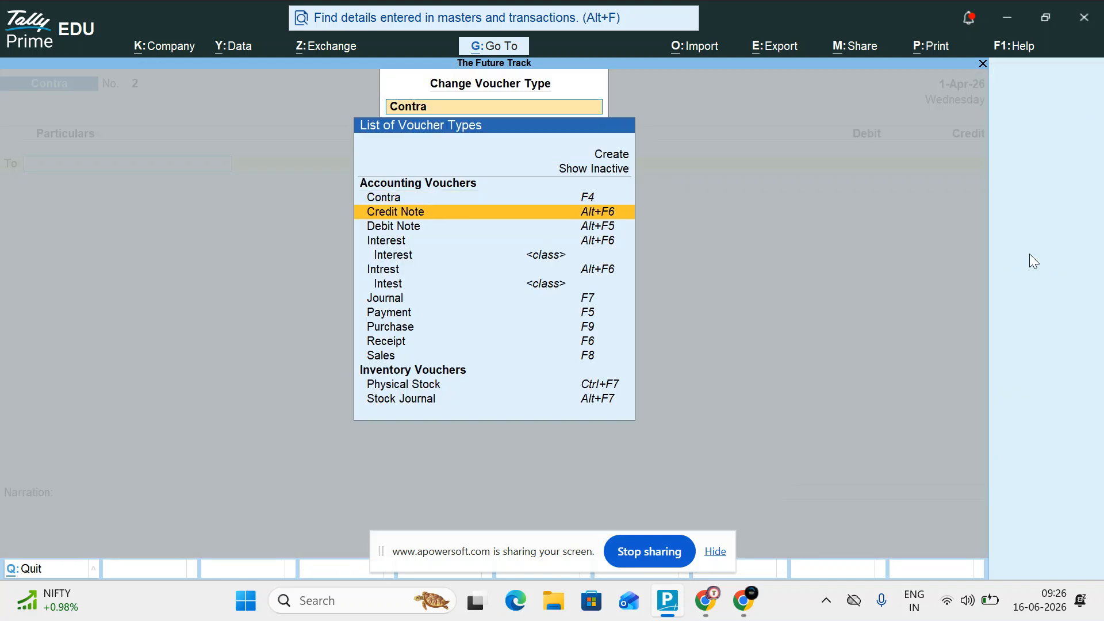
key(Down)
key(Up)
key(Up)
key(Up)
key(Up)
key(Return)
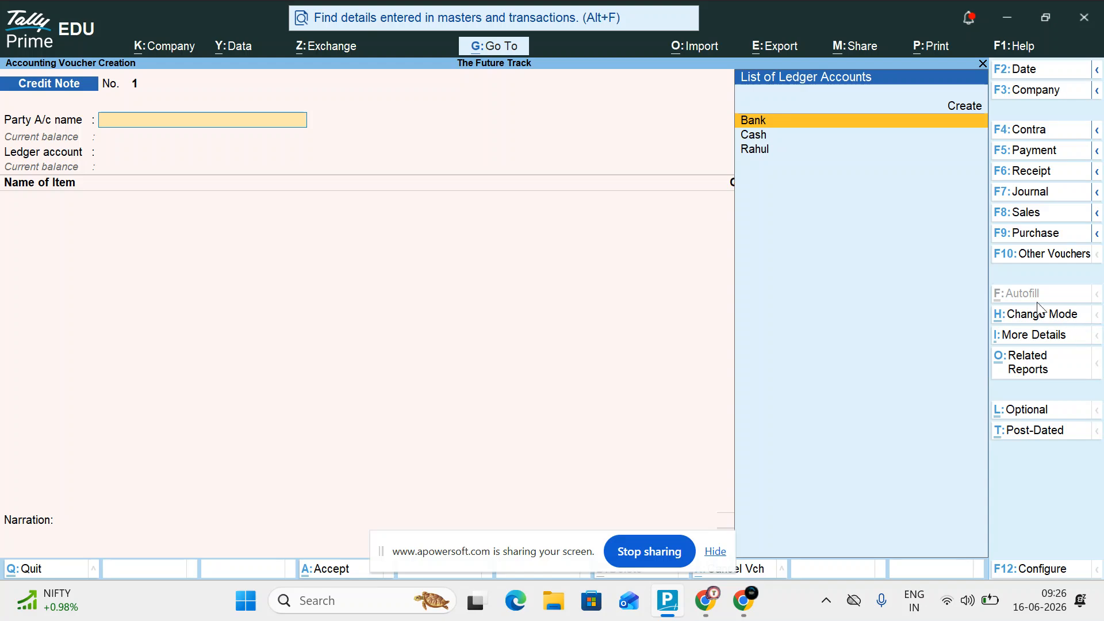
click(1029, 253)
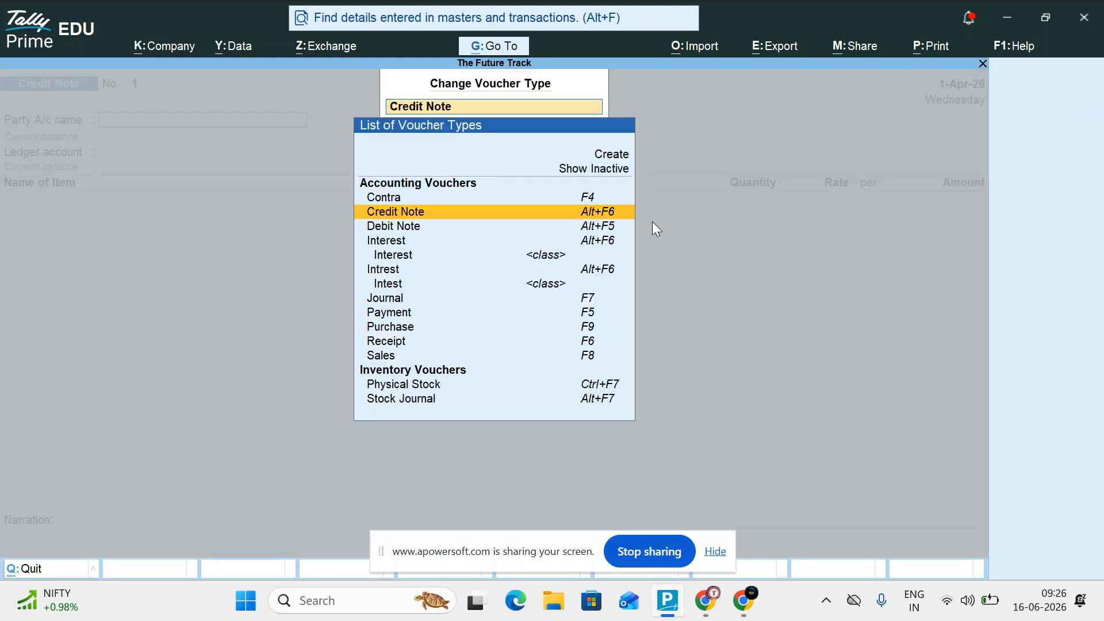
key(BackSpace)
key(Escape)
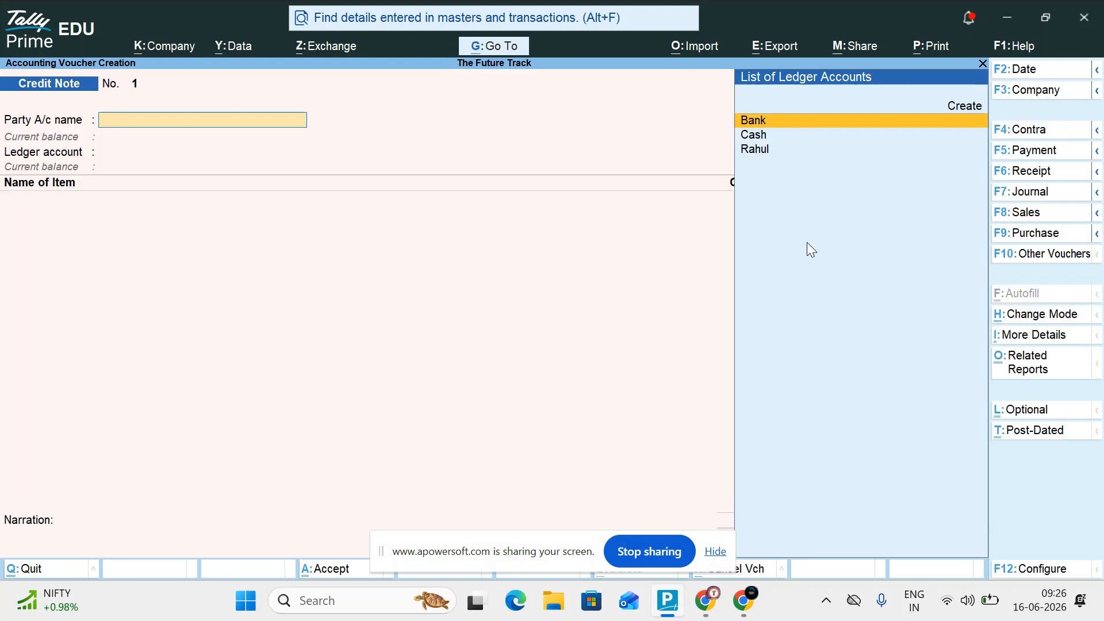
Switch to the Interest voucher type with the Interest voucher class.
key(alt+F6)
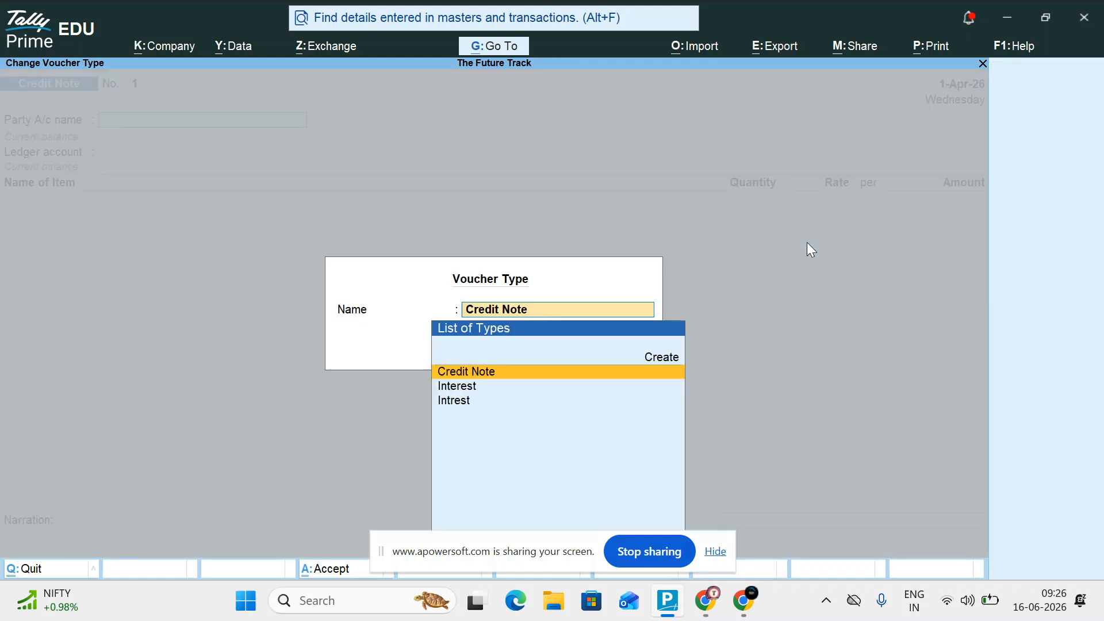
key(Down)
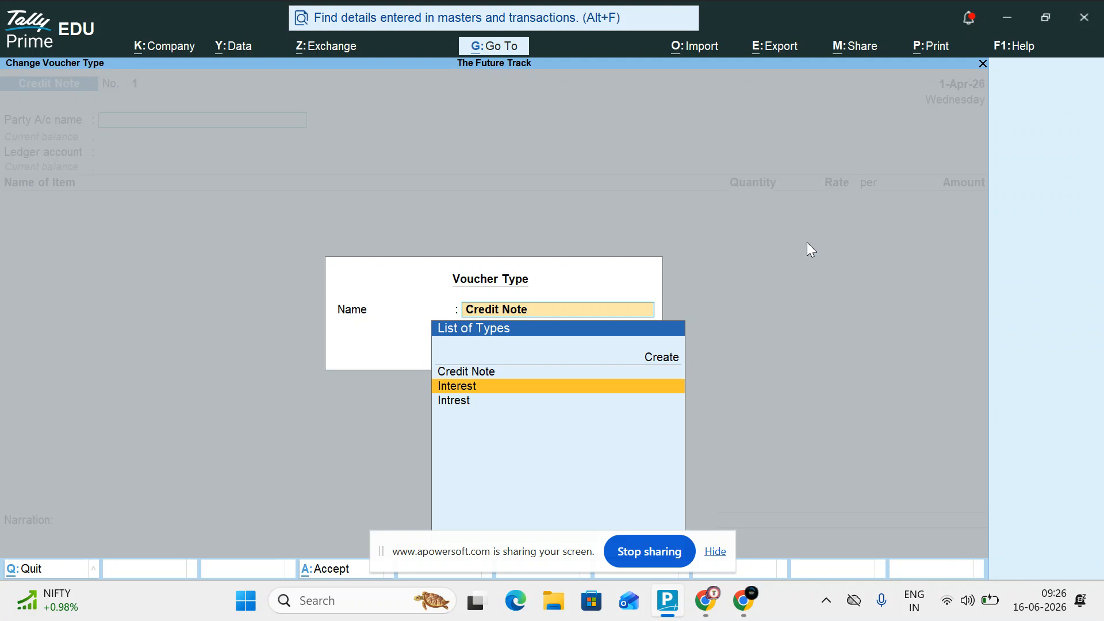
key(Return)
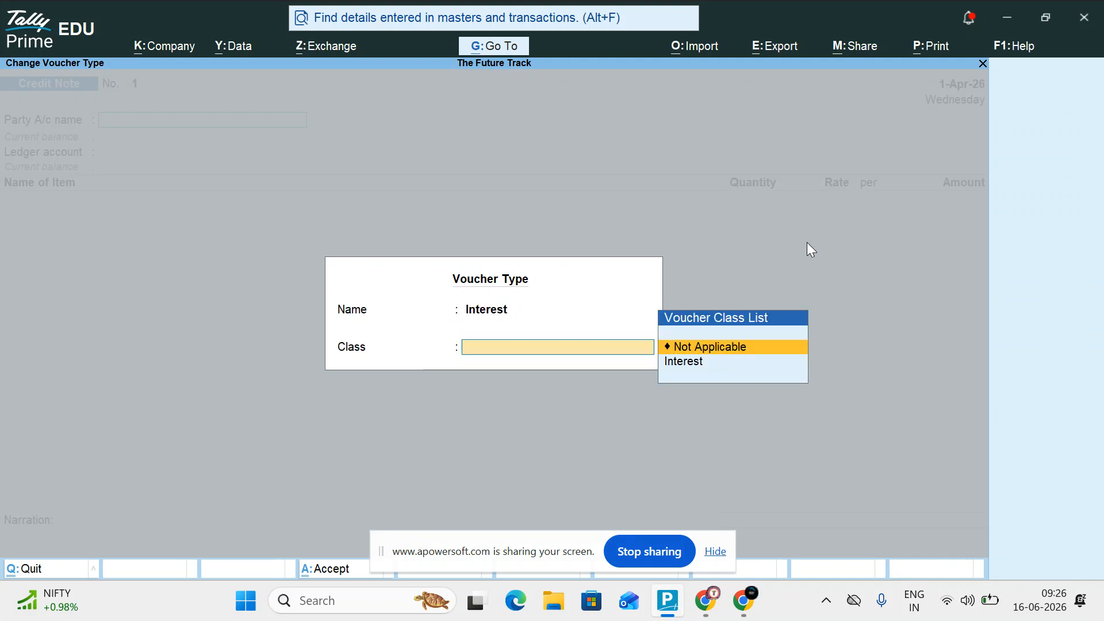
key(Down)
key(Return)
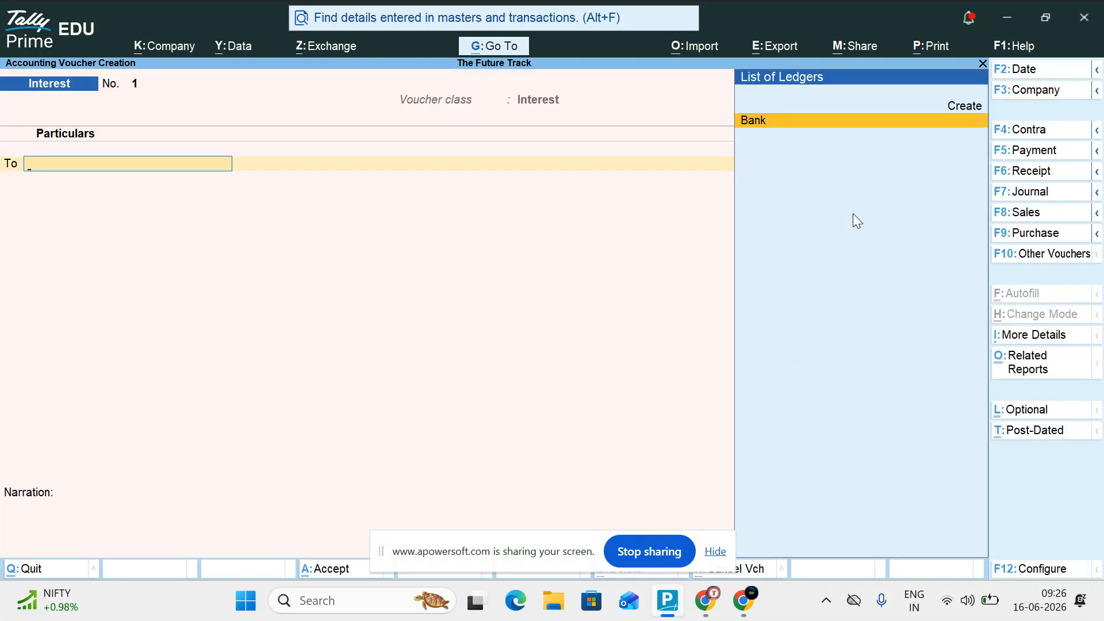
Set the Interest voucher's date to 1-10 and choose the Bank ledger as the credit entry.
key(F2)
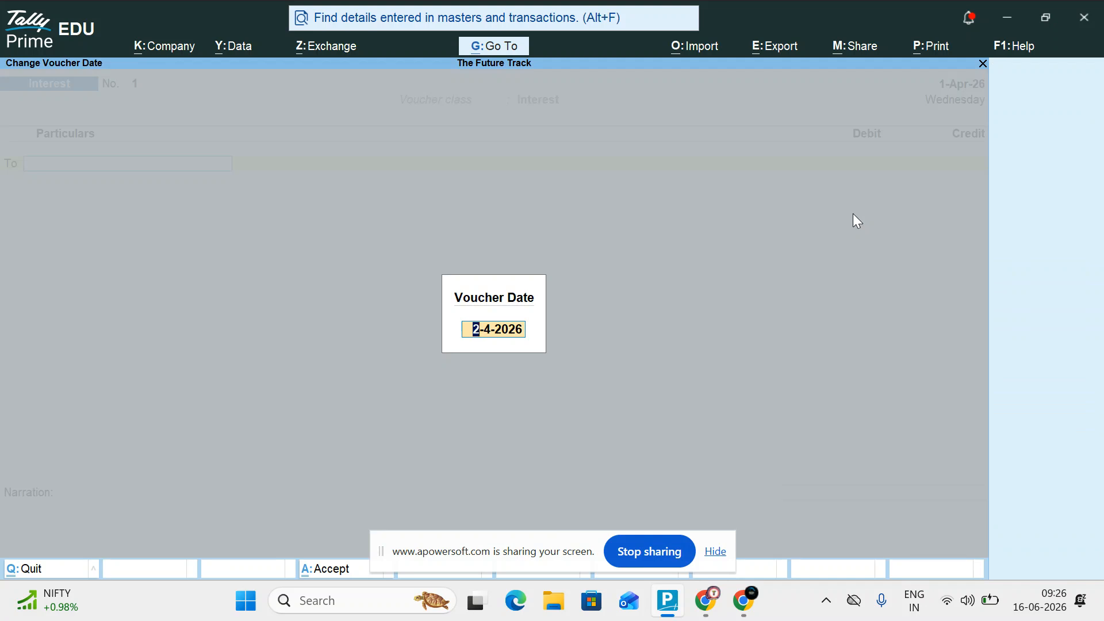
text(1-10)
key(Return)
key(Return)
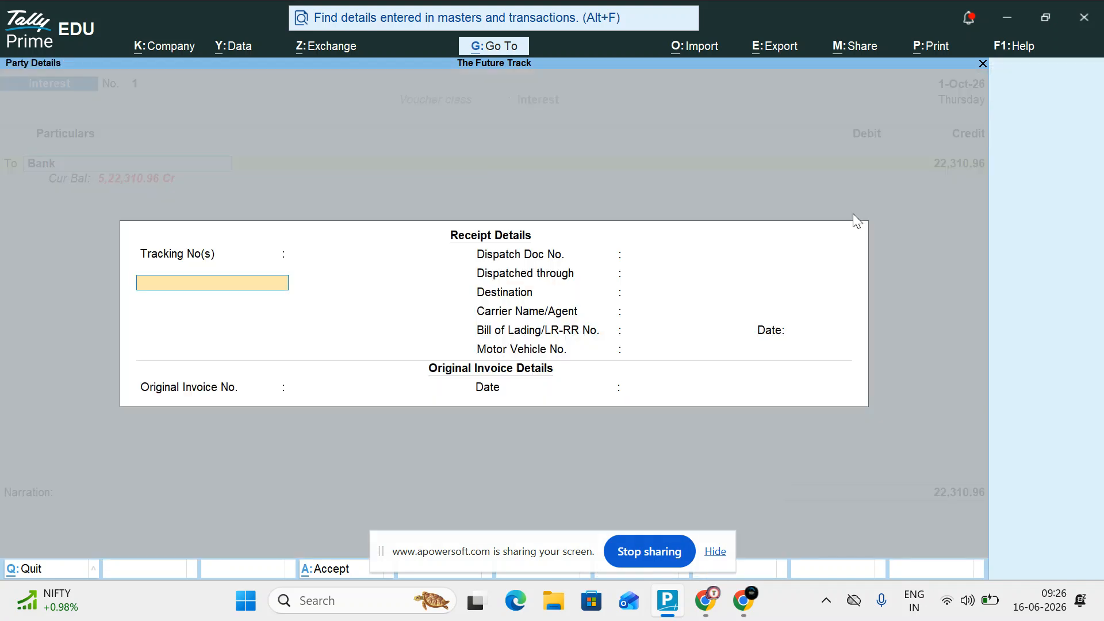
Accept the Bank entry's party details with the receipt and original invoice fields left blank.
key(Return)
key(Return)
key(Return)
key(Return)
key(Return)
key(Return)
key(Return)
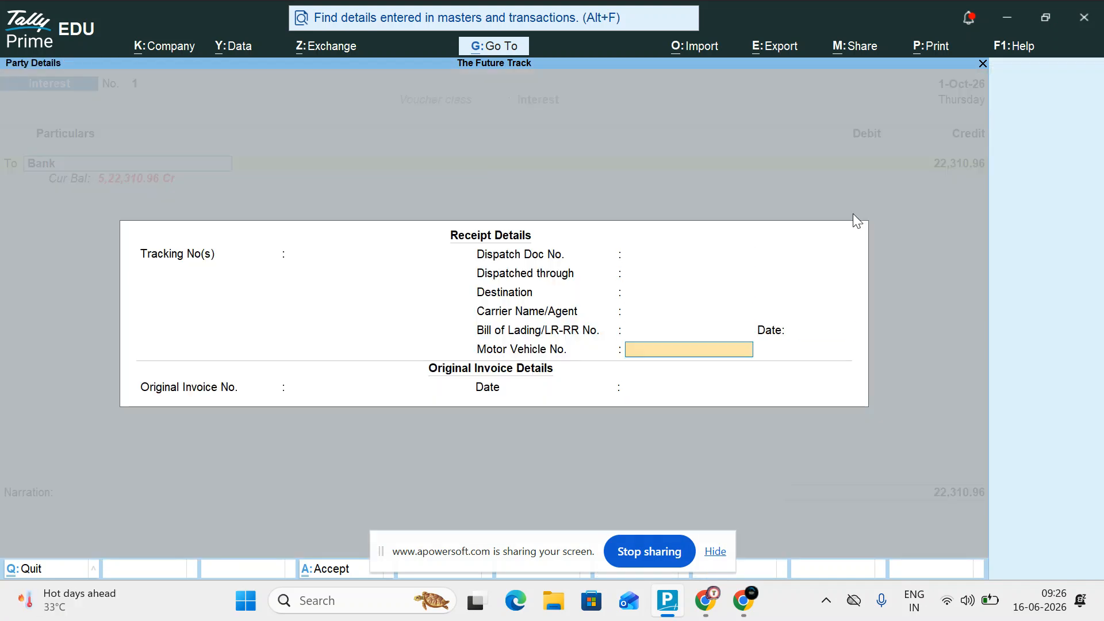
key(Return)
key(Return)
key(Return)
key(Return)
key(Return)
key(Return)
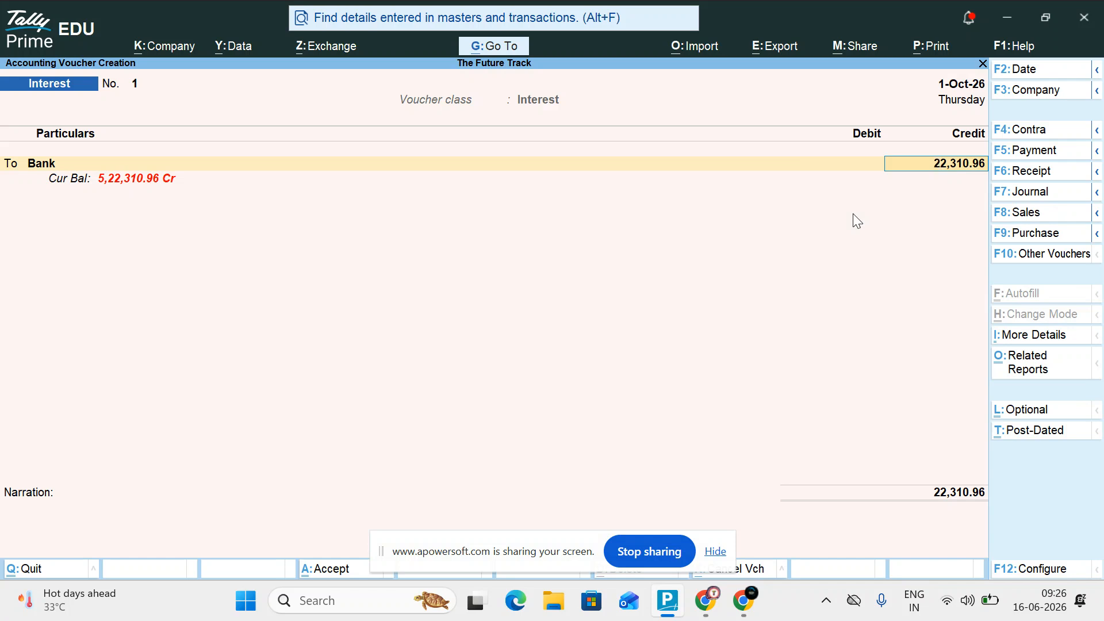
Credit Bank with the calculated 22,310.96 and accept the default Cheque allocation dated 1-Oct-26.
key(Return)
key(Return)
key(Return)
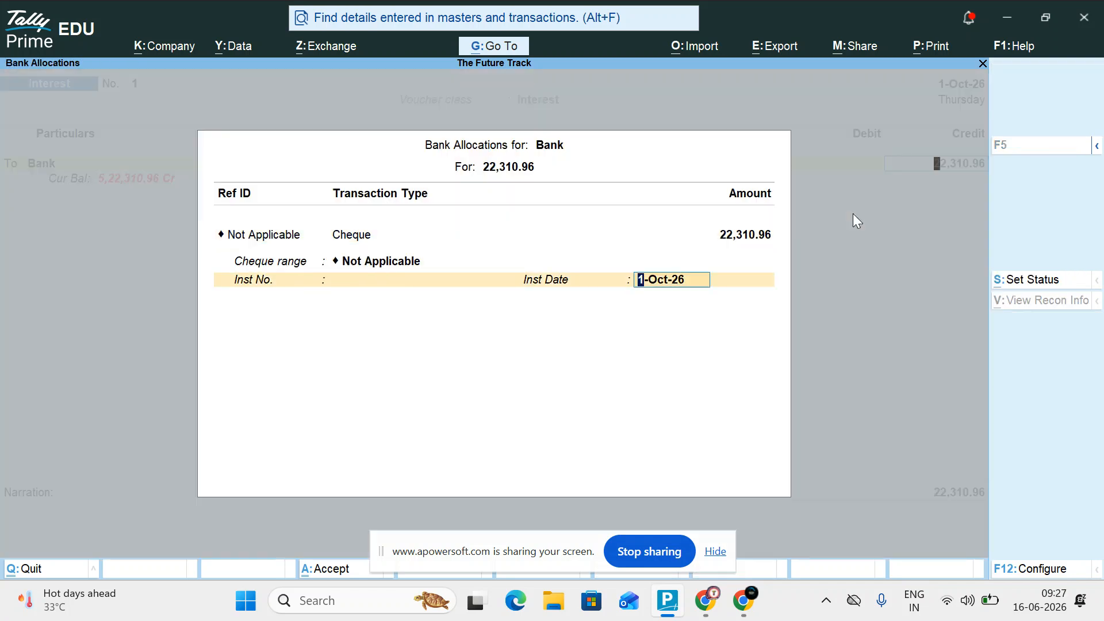
key(Return)
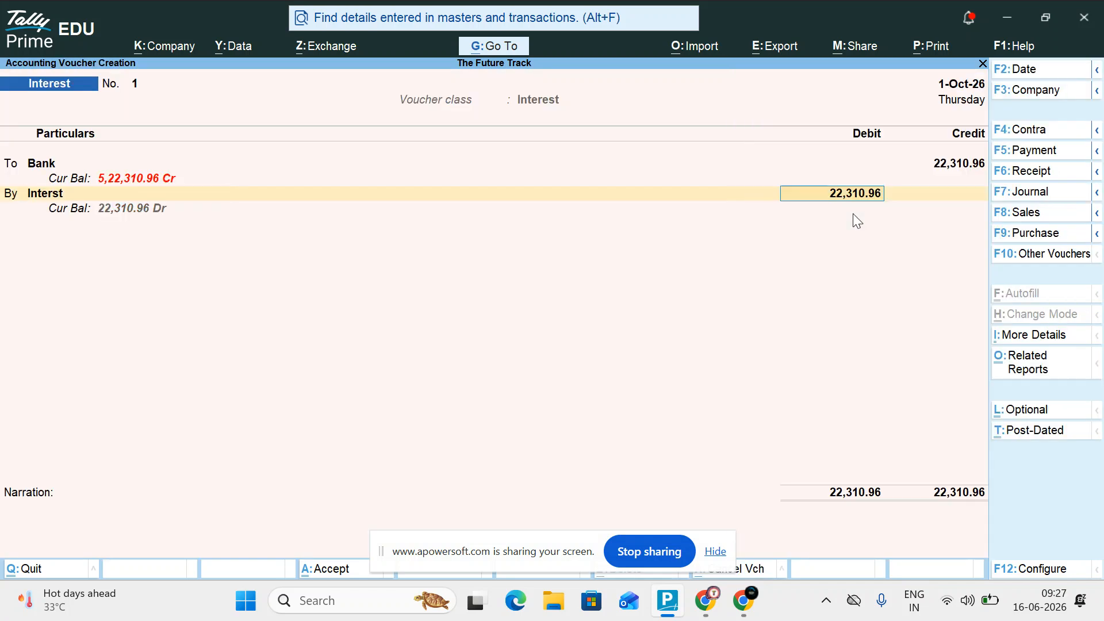
Debit the Interst ledger with 22,310.96, keep the default statutory details, leave the narration blank, and save the Interest voucher.
key(Return)
key(Return)
key(Return)
key(Return)
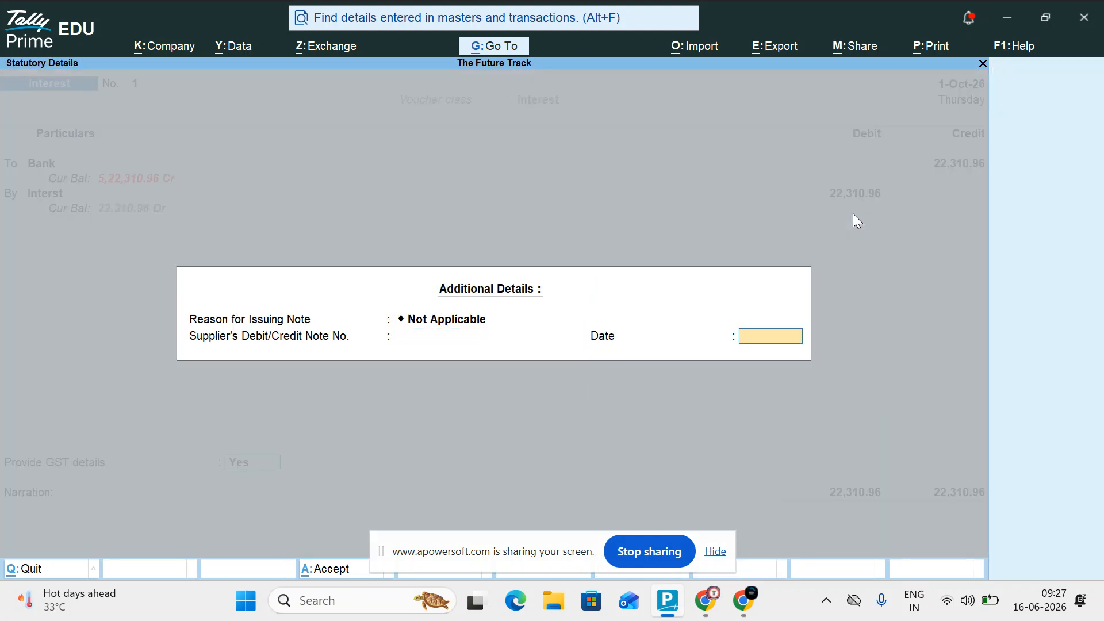
key(Return)
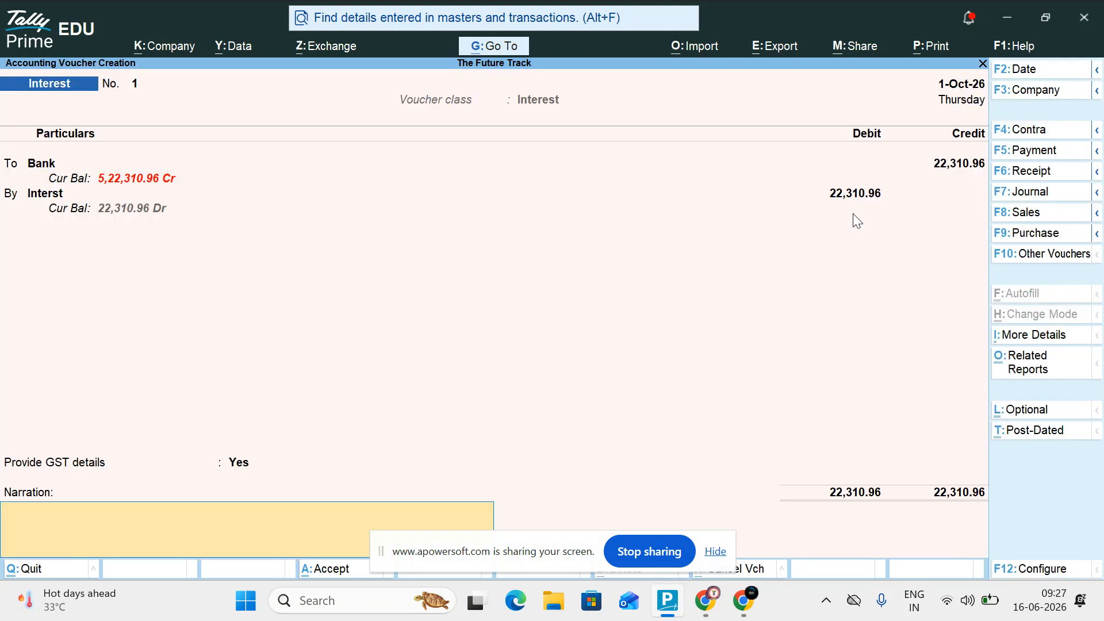
key(Return)
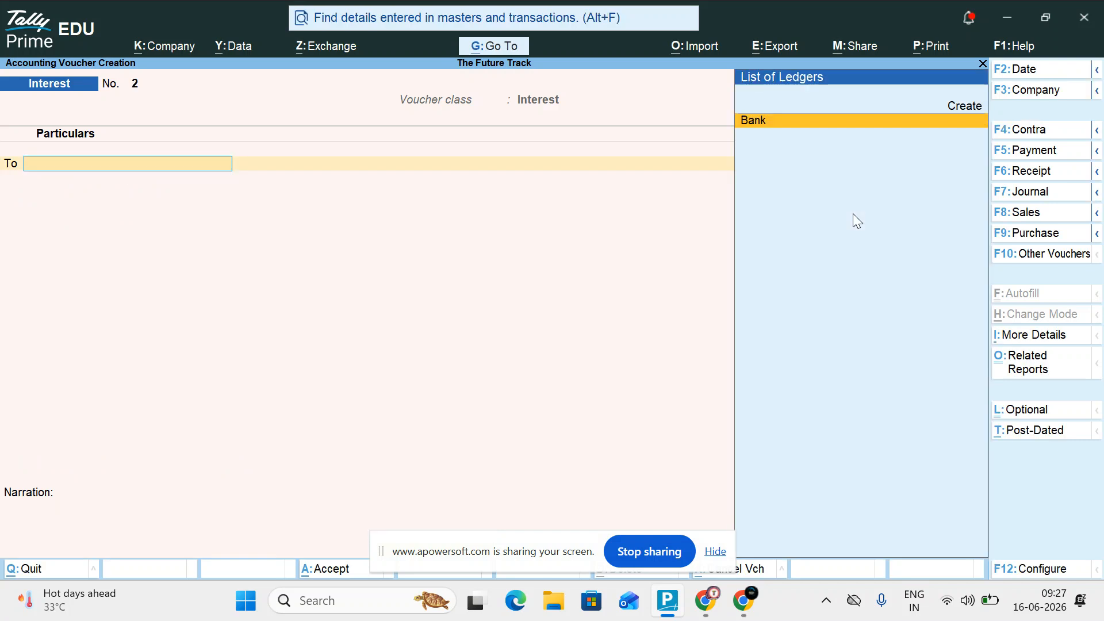
Start a Payment voucher and debit the Interst ledger with 22310.
key(F5)
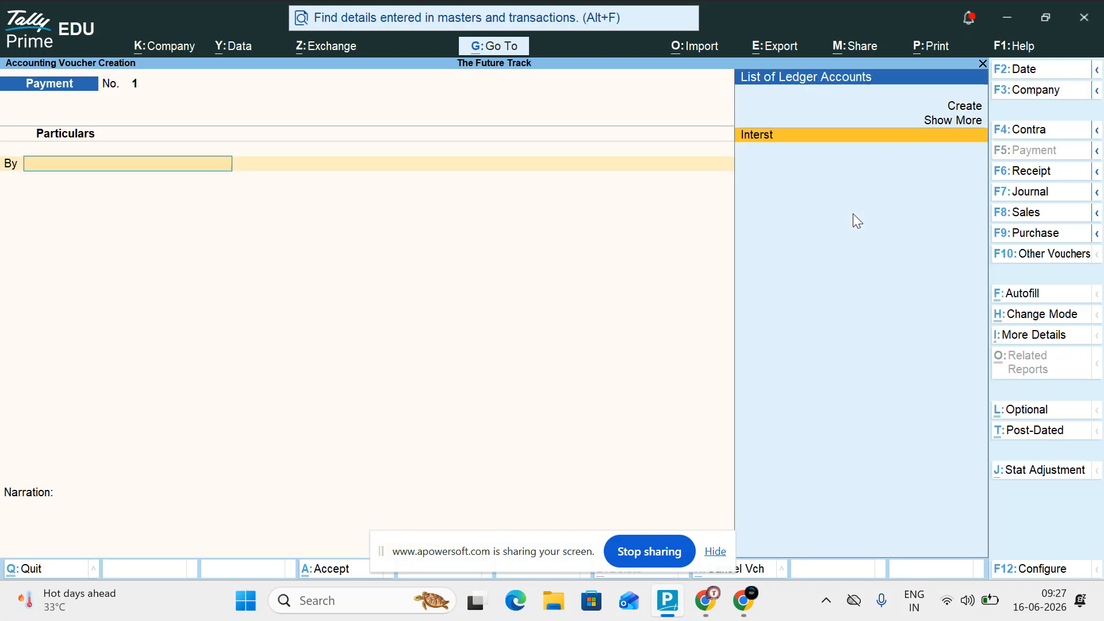
key(Up)
key(Down)
key(Down)
key(Return)
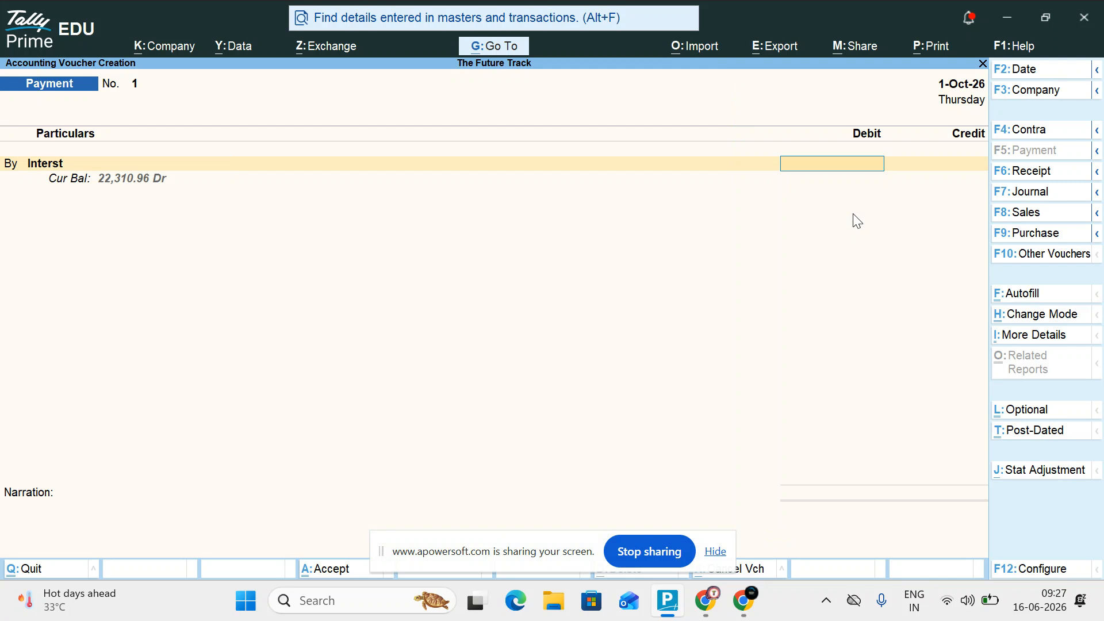
text(22310)
key(Return)
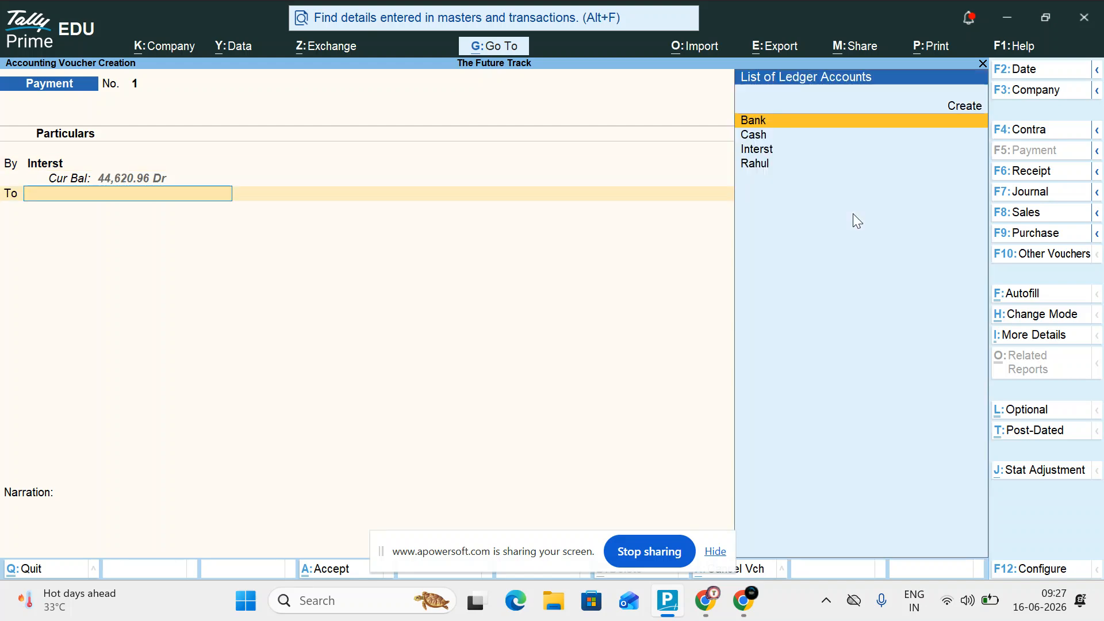
Credit Bank with 22,310.00 using the default Cheque allocation dated 1-Oct-26, and save the Payment voucher.
key(Down)
key(Up)
key(Return)
key(Return)
key(Return)
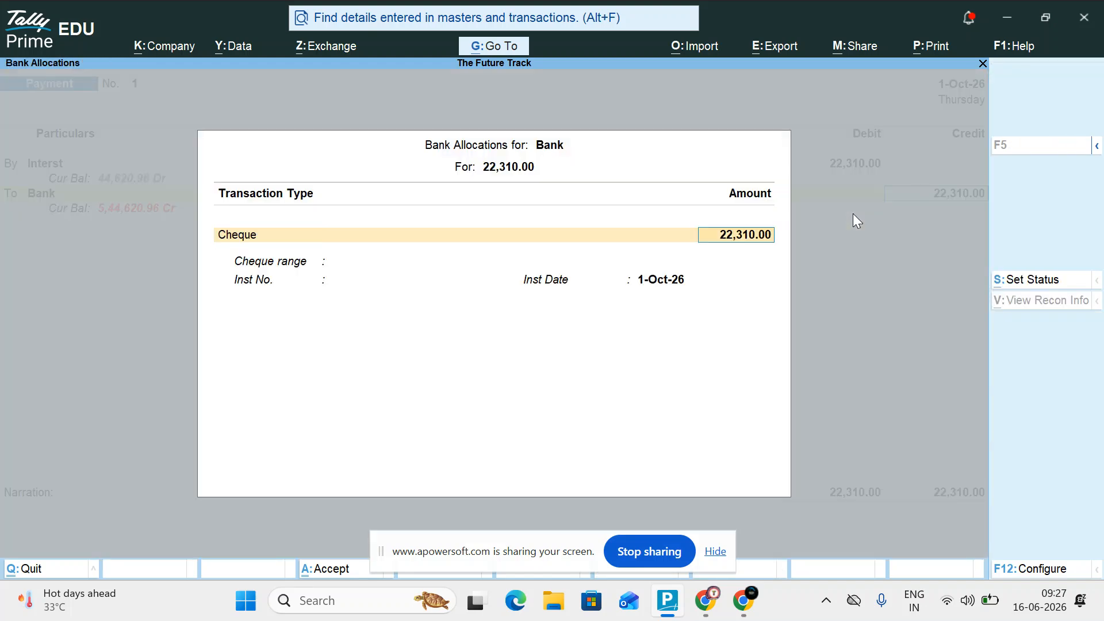
key(Return)
key(Return)
key(Return)
key(Return)
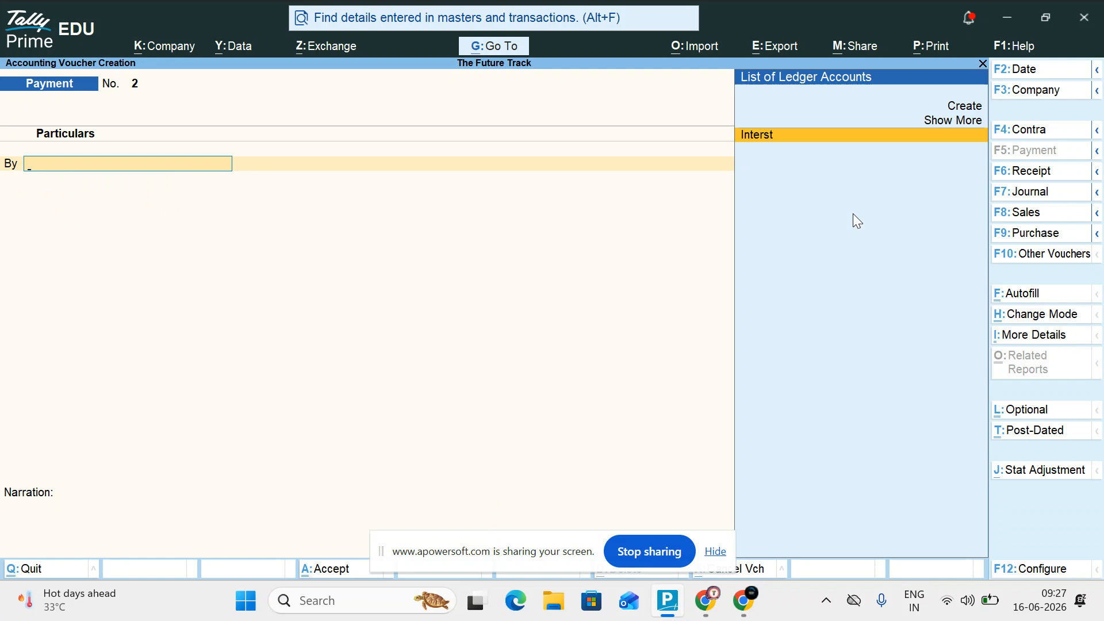